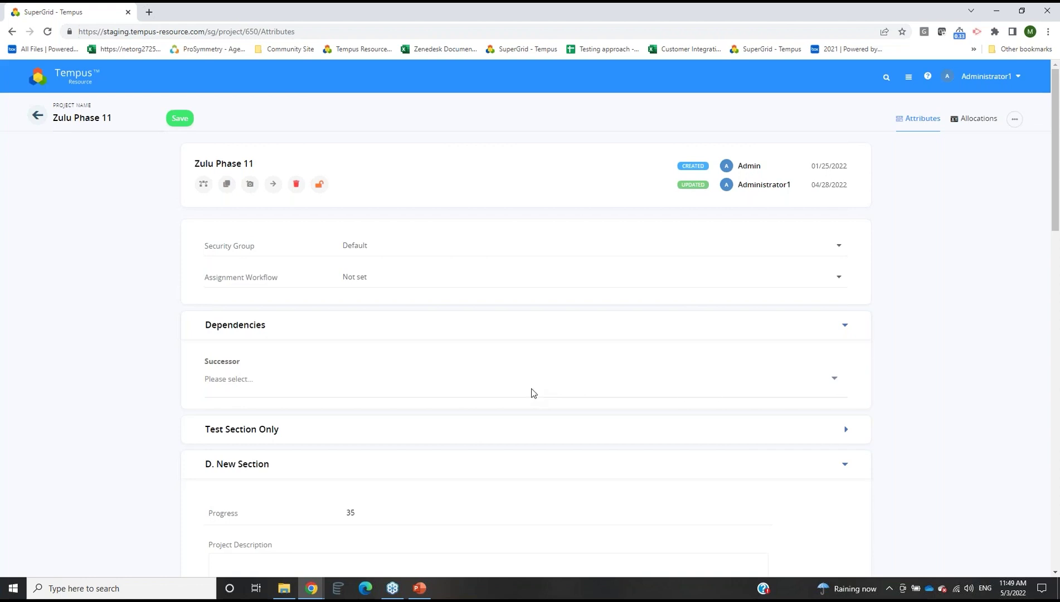
Duplicate the Zulu Phase 11 browser tab and open Role Management from the admin settings in the copy
{"action": "right_click", "coordinate": [71, 4]}
{"action": "left_click", "coordinate": [96, 81]}
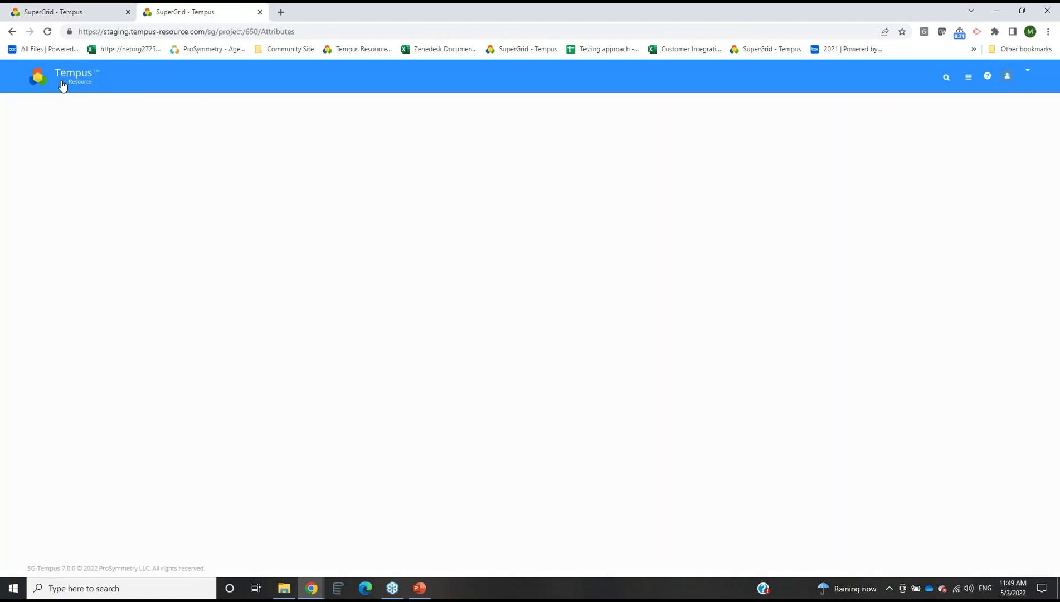
{"action": "left_click", "coordinate": [63, 85]}
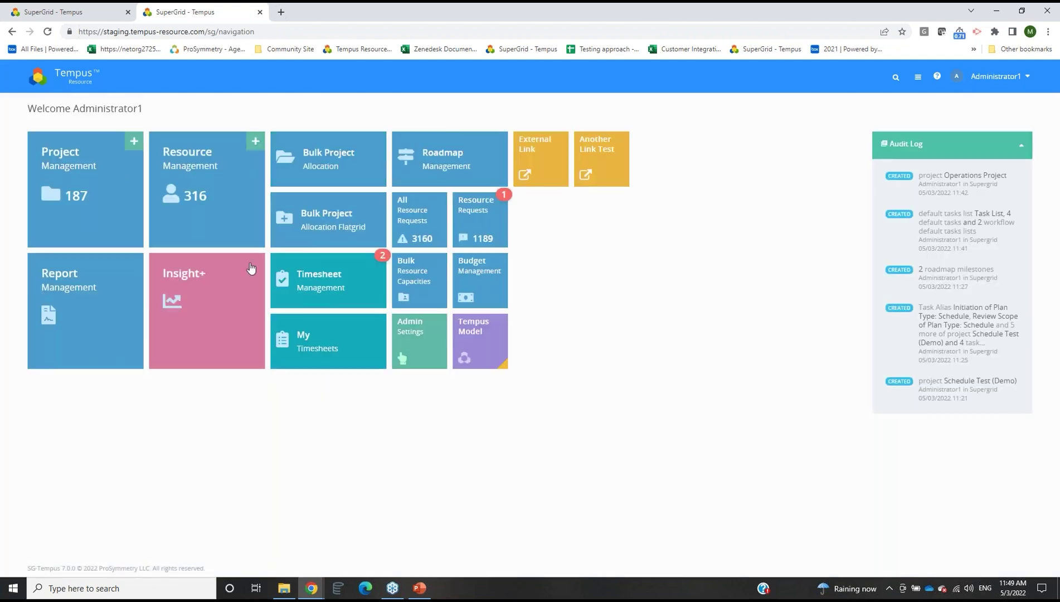
{"action": "left_click", "coordinate": [399, 334]}
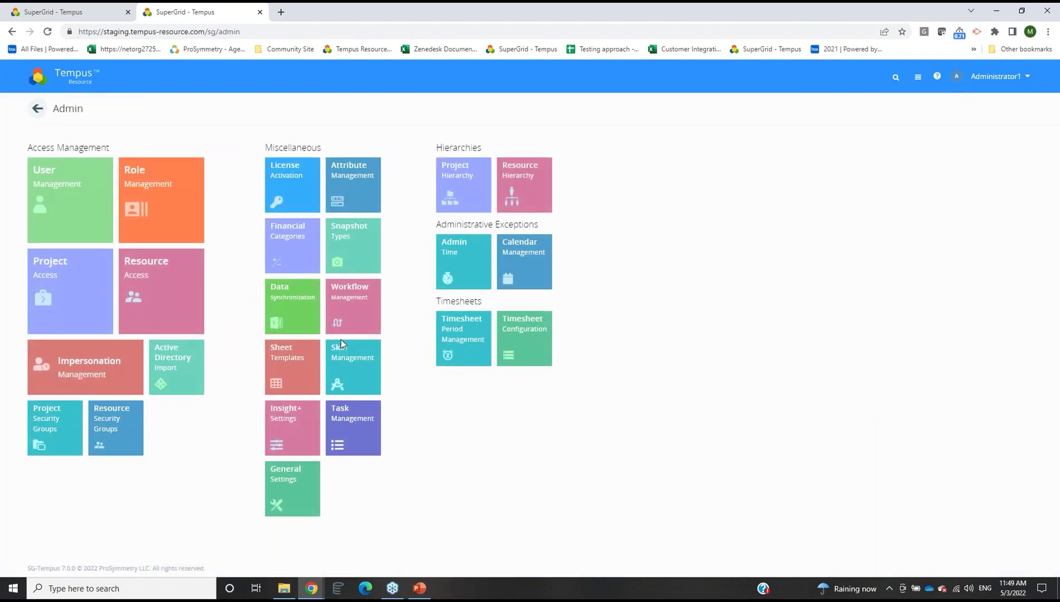
{"action": "left_click", "coordinate": [133, 213]}
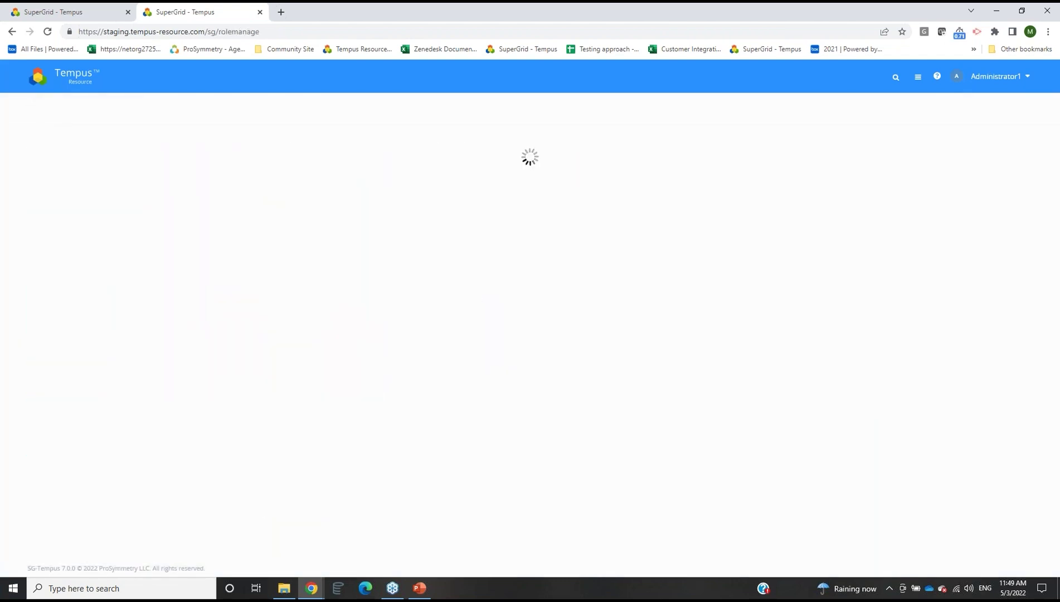
Examine the Access Project Dependencies permission across the project roles
{"action": "left_click", "coordinate": [936, 138]}
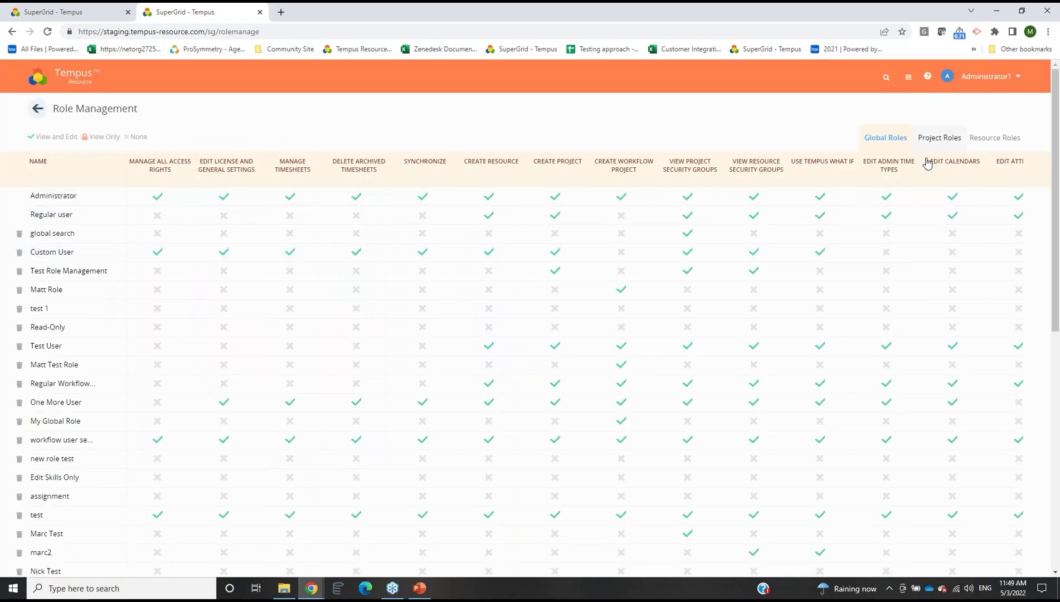
{"action": "scroll", "coordinate": [339, 504], "scroll_direction": "down", "scroll_amount": 2}
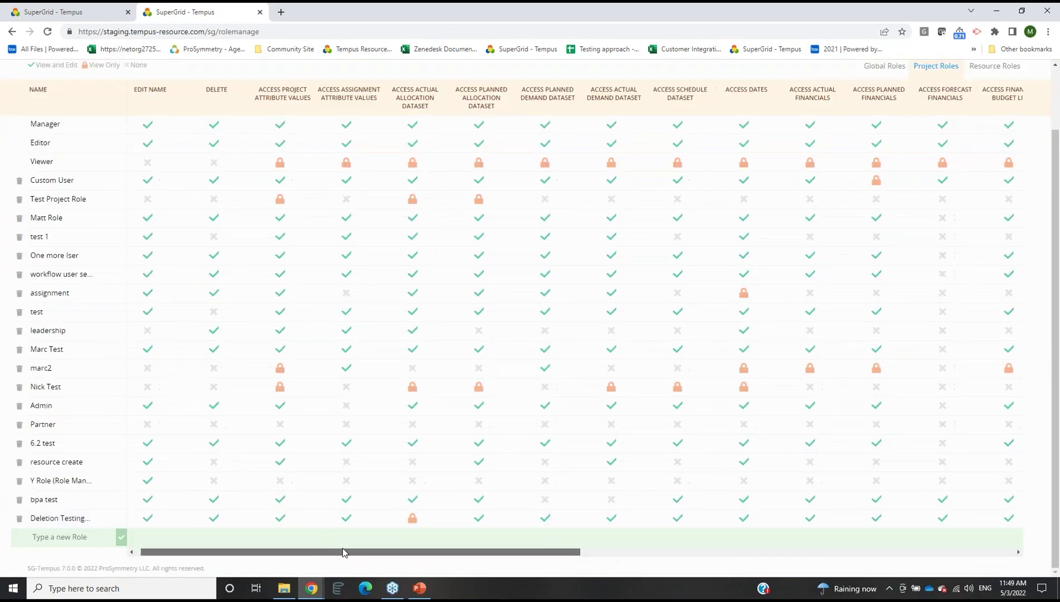
{"action": "left_click_drag", "start_coordinate": [343, 552], "coordinate": [813, 542]}
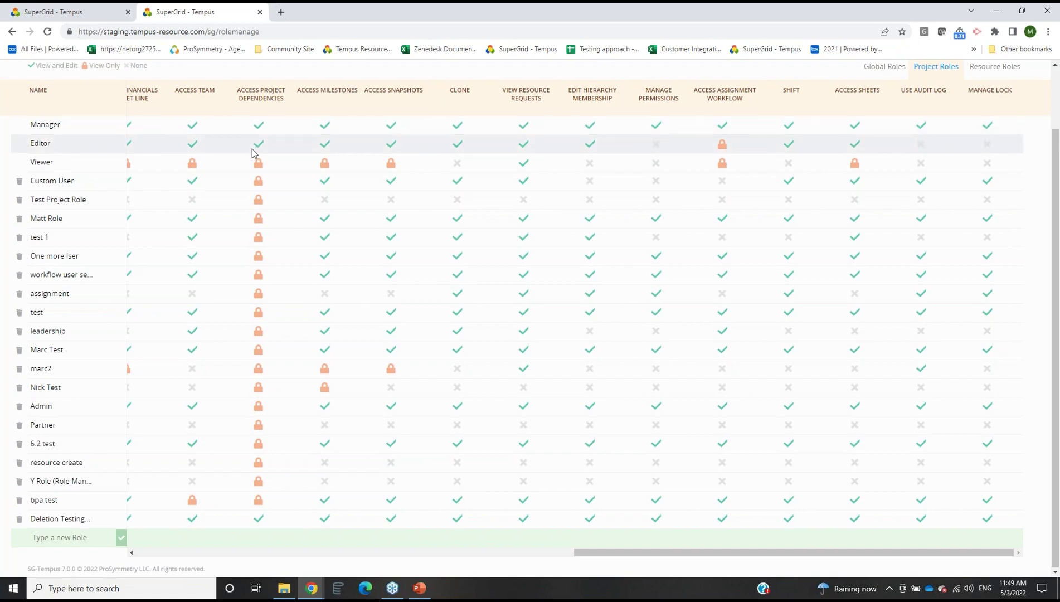
{"action": "scroll", "coordinate": [255, 179], "scroll_direction": "up", "scroll_amount": 1}
Return to the Zulu Phase 11 attributes, set Apollo Phase 14 as its successor and save the project
{"action": "left_click", "coordinate": [103, 11]}
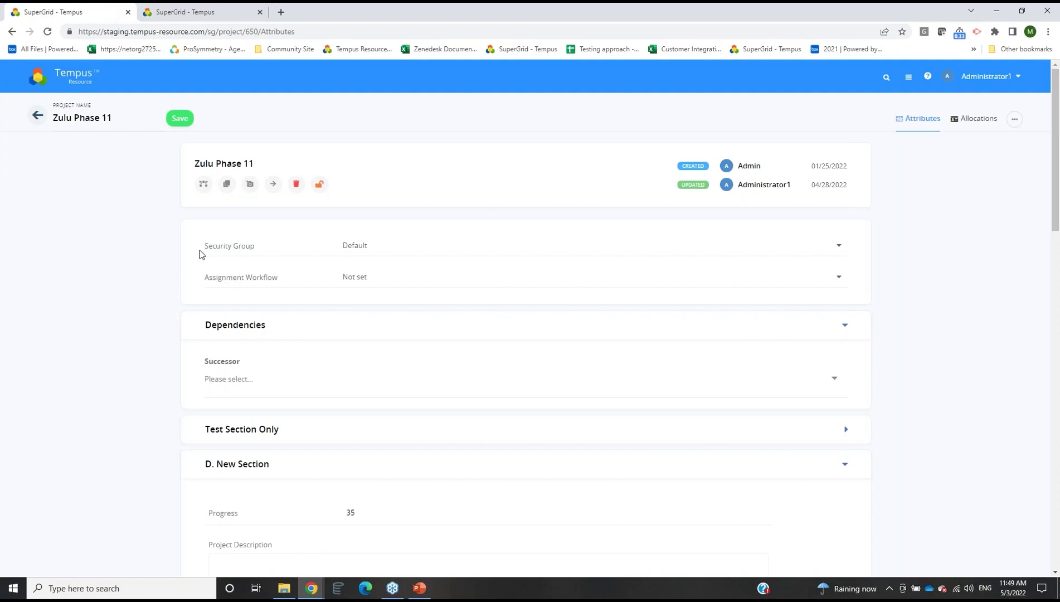
{"action": "left_click", "coordinate": [222, 384]}
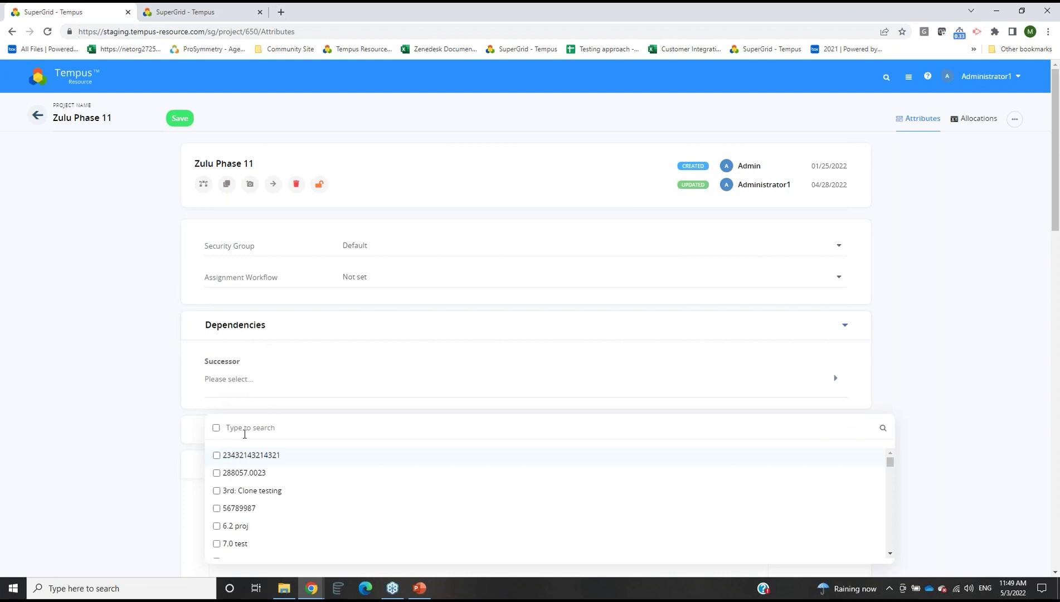
{"action": "scroll", "coordinate": [246, 463], "scroll_direction": "down", "scroll_amount": 1}
{"action": "scroll", "coordinate": [245, 466], "scroll_direction": "up", "scroll_amount": 1}
{"action": "scroll", "coordinate": [237, 485], "scroll_direction": "down", "scroll_amount": 1}
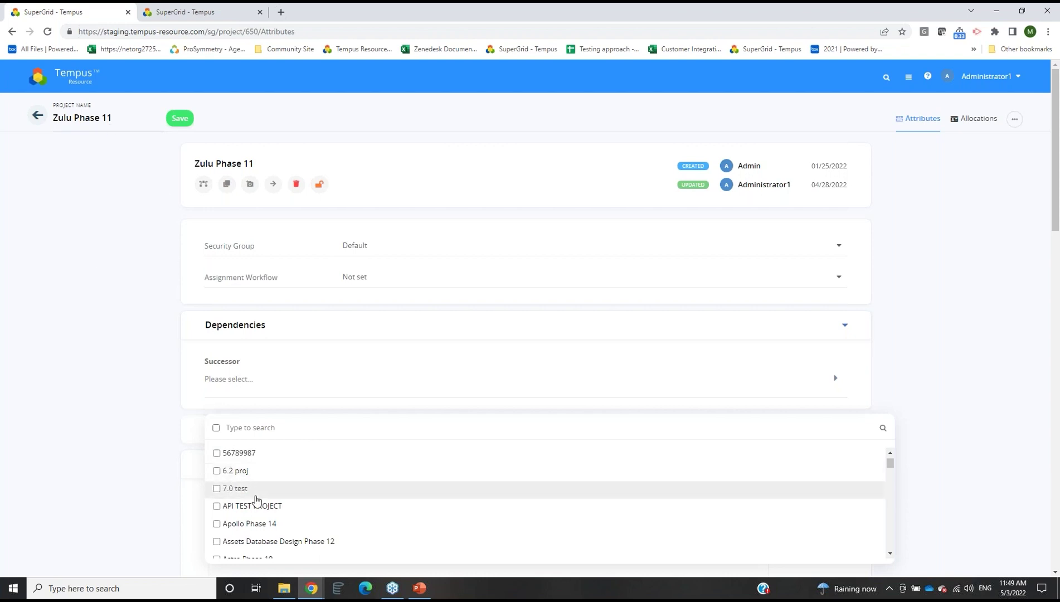
{"action": "scroll", "coordinate": [256, 500], "scroll_direction": "down", "scroll_amount": 1}
{"action": "left_click", "coordinate": [229, 469]}
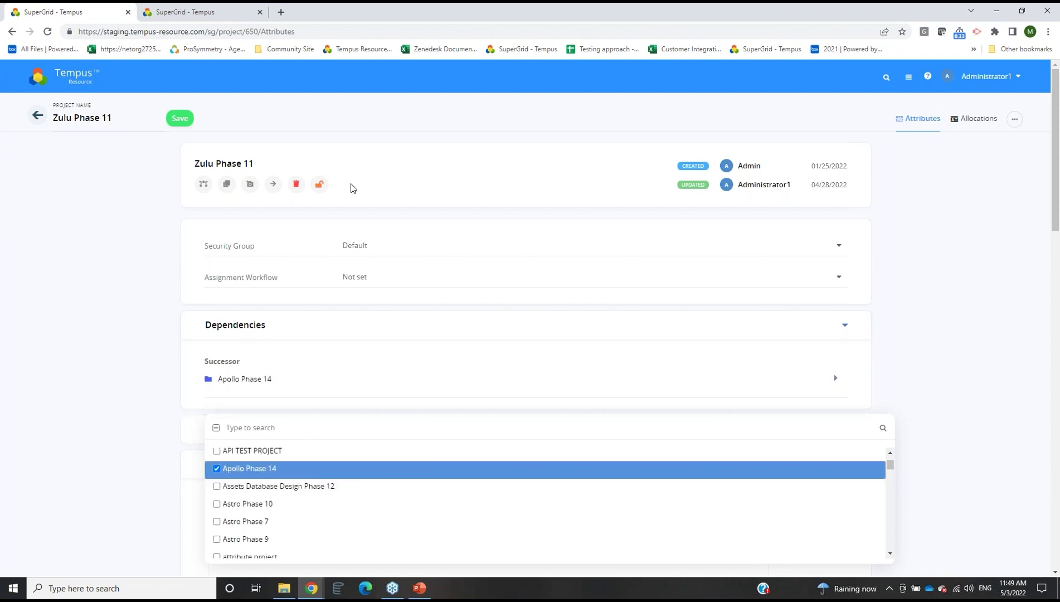
{"action": "left_click", "coordinate": [334, 162]}
{"action": "left_click", "coordinate": [179, 119]}
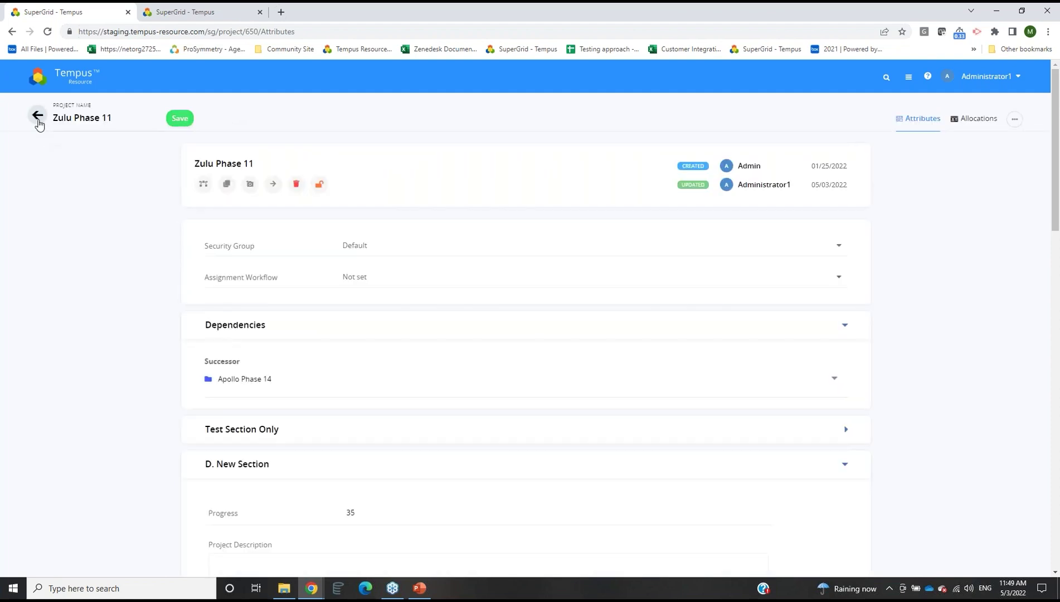
Search the project grid for "apollo" and open Apollo Phase 14's attributes to check its predecessors
{"action": "left_click", "coordinate": [35, 119]}
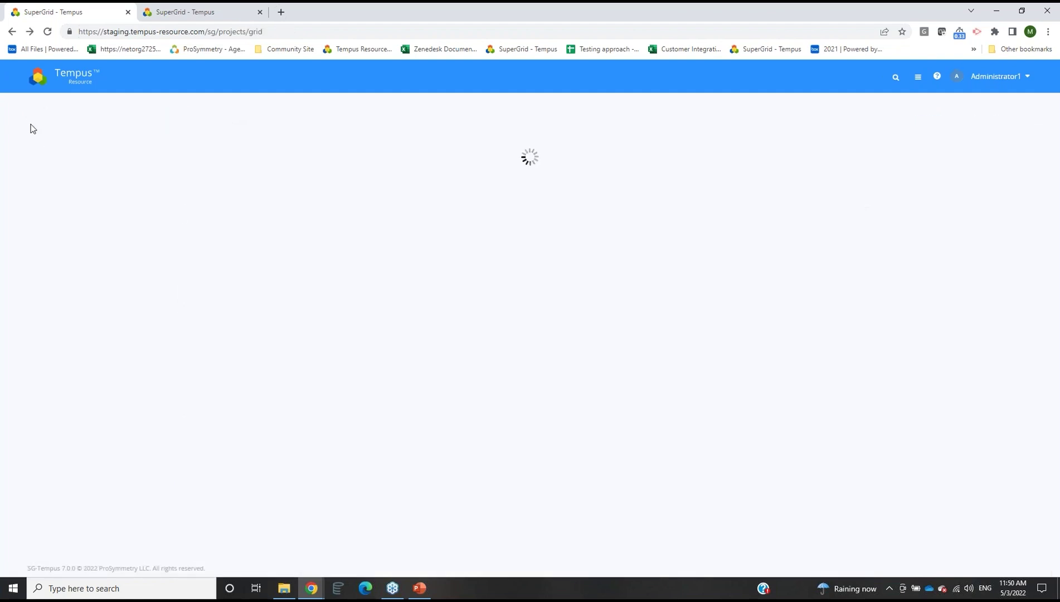
{"action": "double_click", "coordinate": [633, 151]}
{"action": "type", "text": "apollo"}
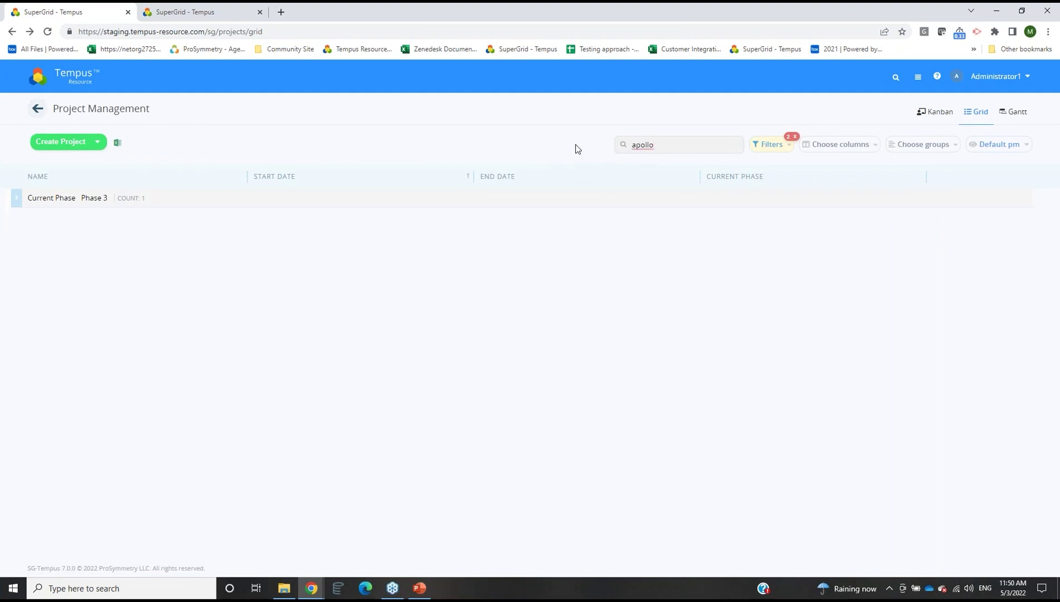
{"action": "left_click", "coordinate": [102, 205]}
{"action": "left_click", "coordinate": [66, 215]}
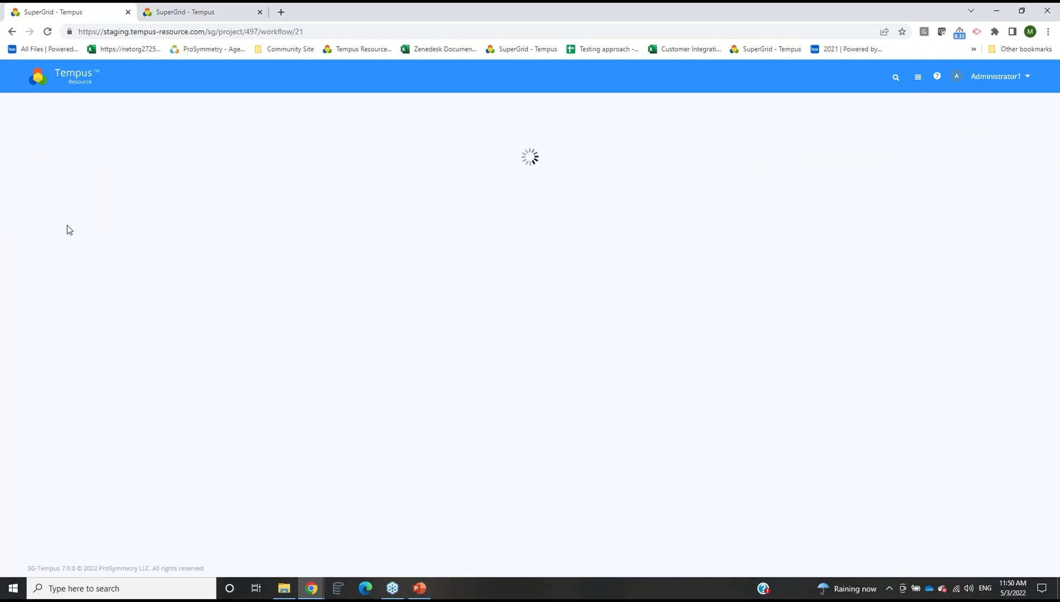
{"action": "left_click", "coordinate": [925, 121]}
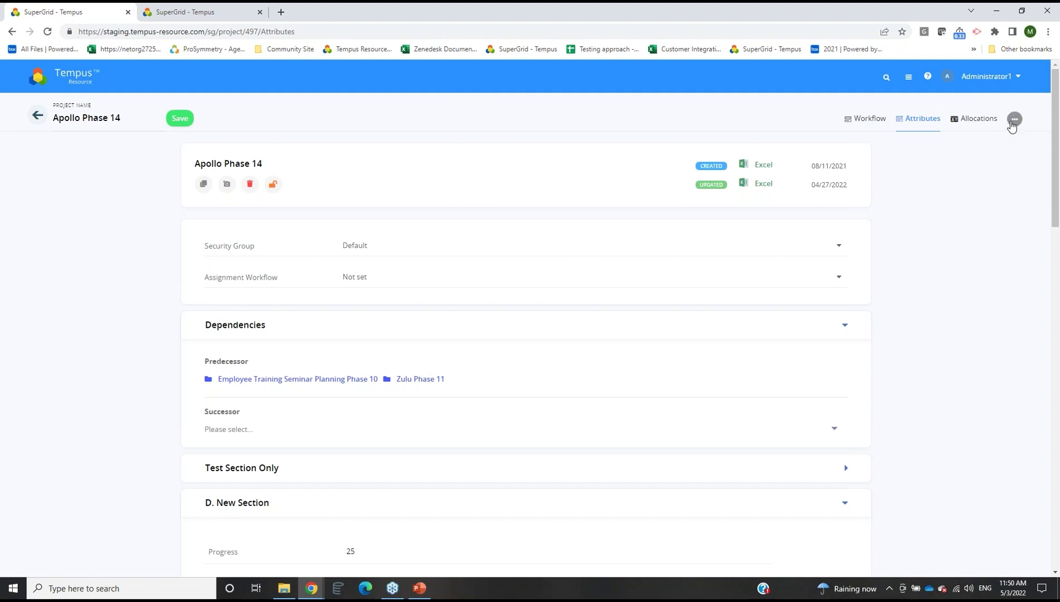
Open Apollo Phase 14's financials, check the project out and display the Forecast dataset
{"action": "left_click", "coordinate": [1014, 119]}
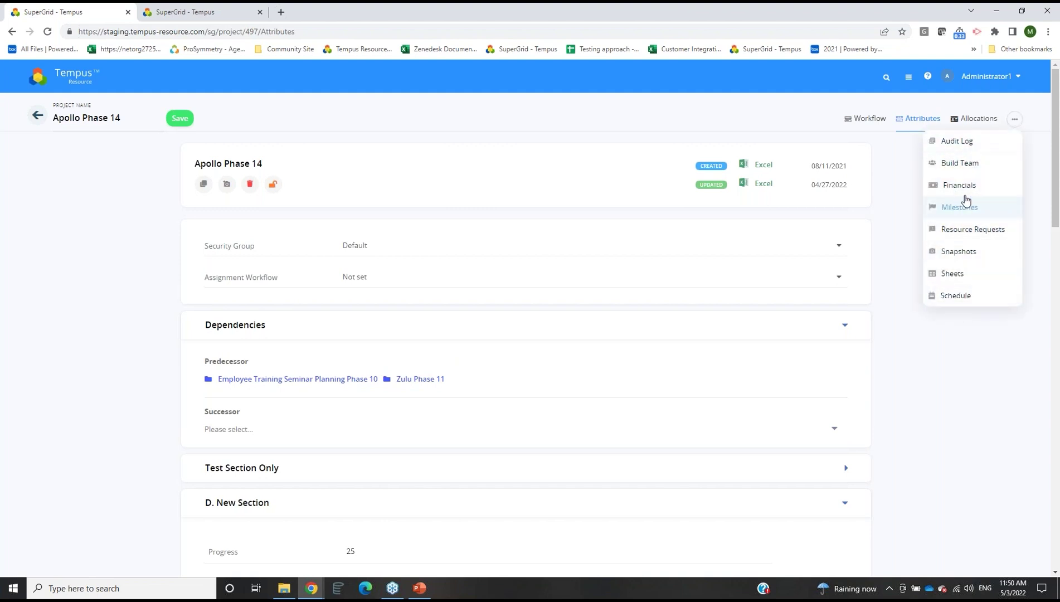
{"action": "left_click", "coordinate": [961, 187]}
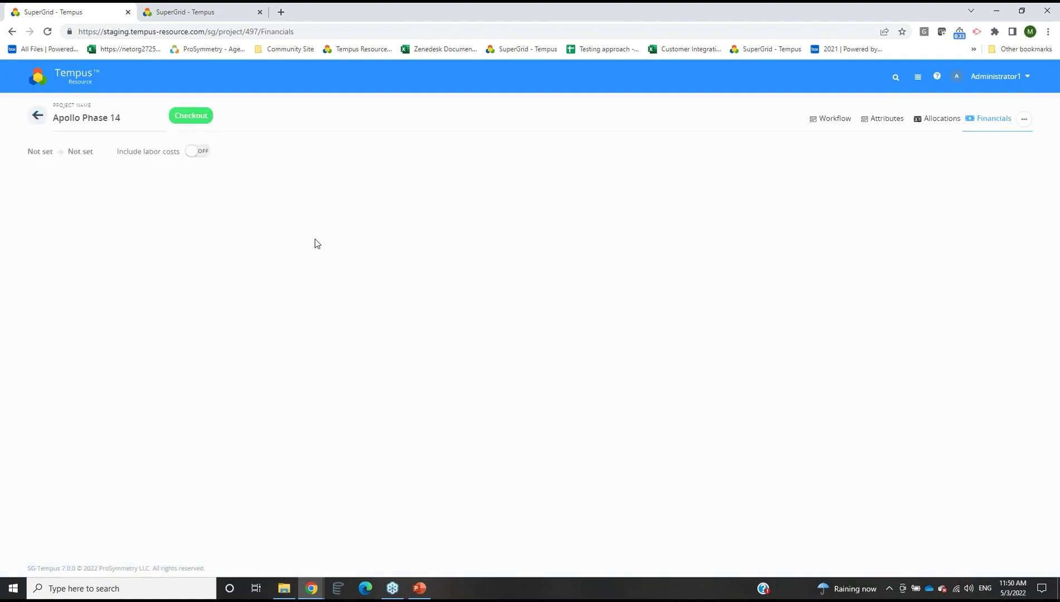
{"action": "left_click", "coordinate": [195, 118]}
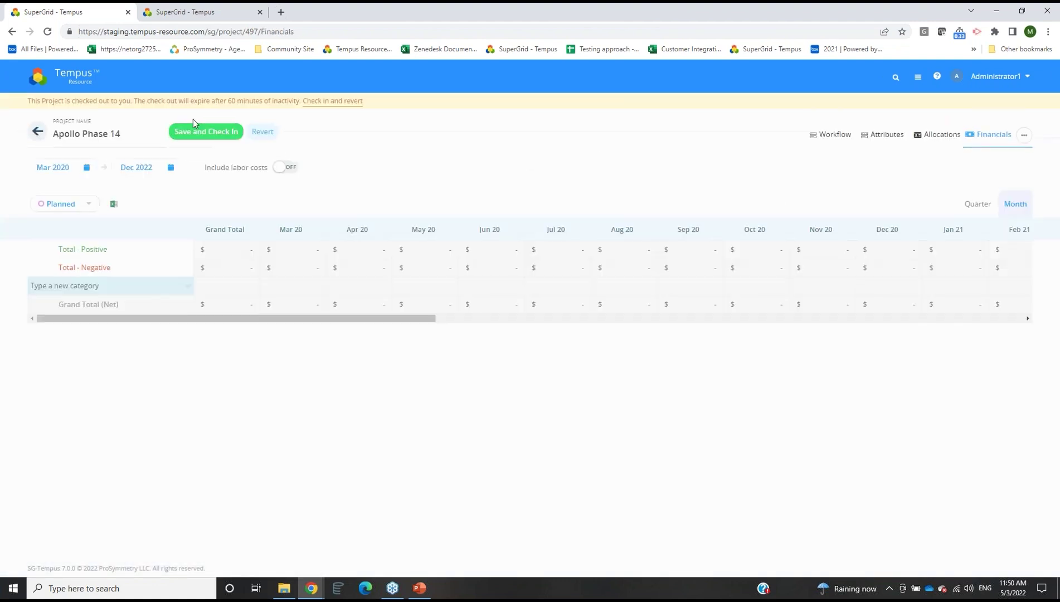
{"action": "left_click", "coordinate": [68, 204]}
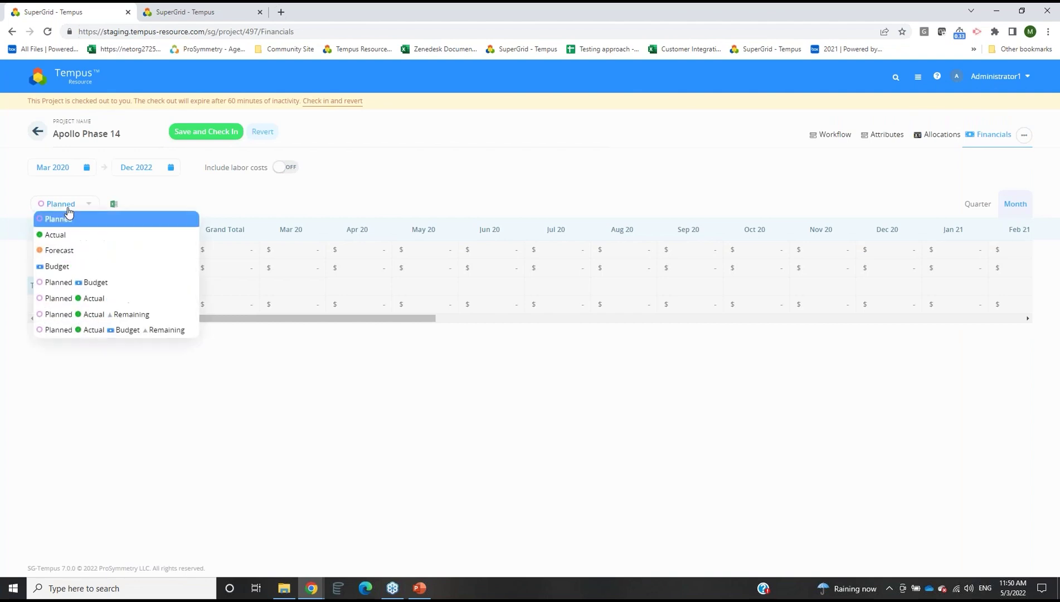
{"action": "left_click", "coordinate": [65, 251]}
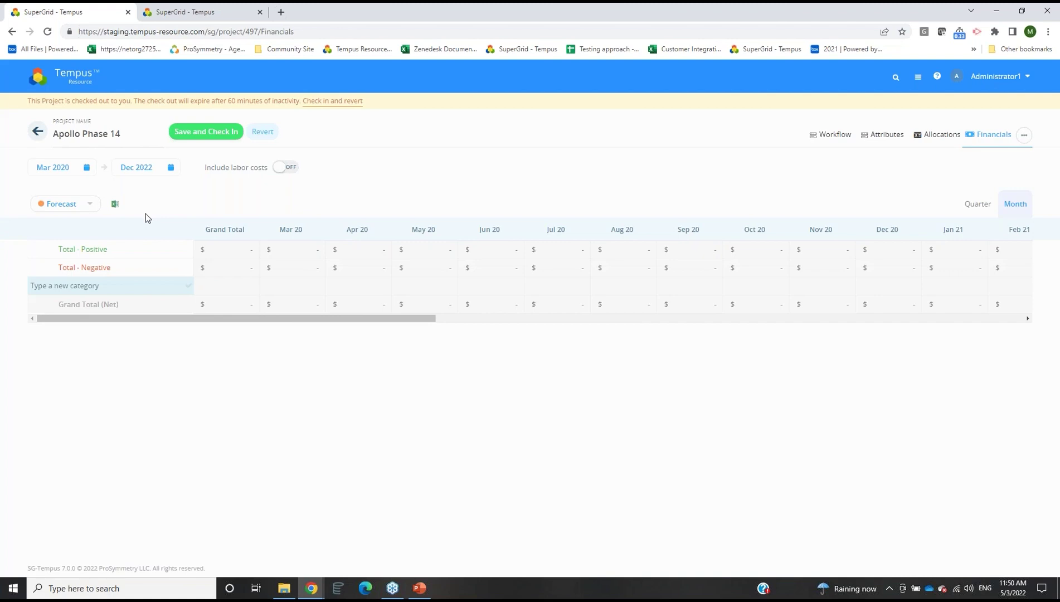
Add Category A as a category in the forecast financials
{"action": "left_click", "coordinate": [99, 288]}
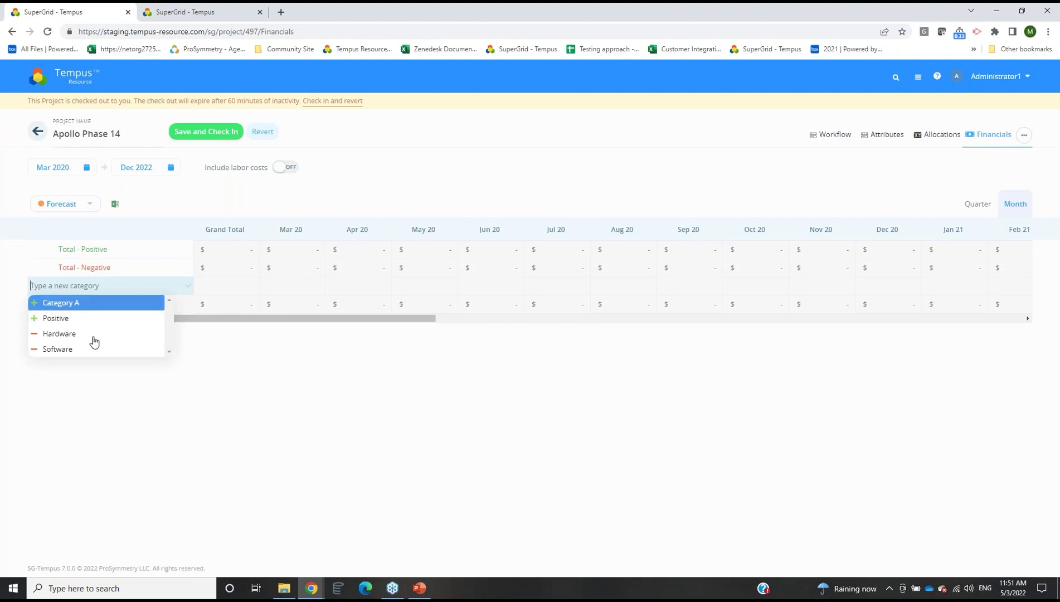
{"action": "key", "text": "Return"}
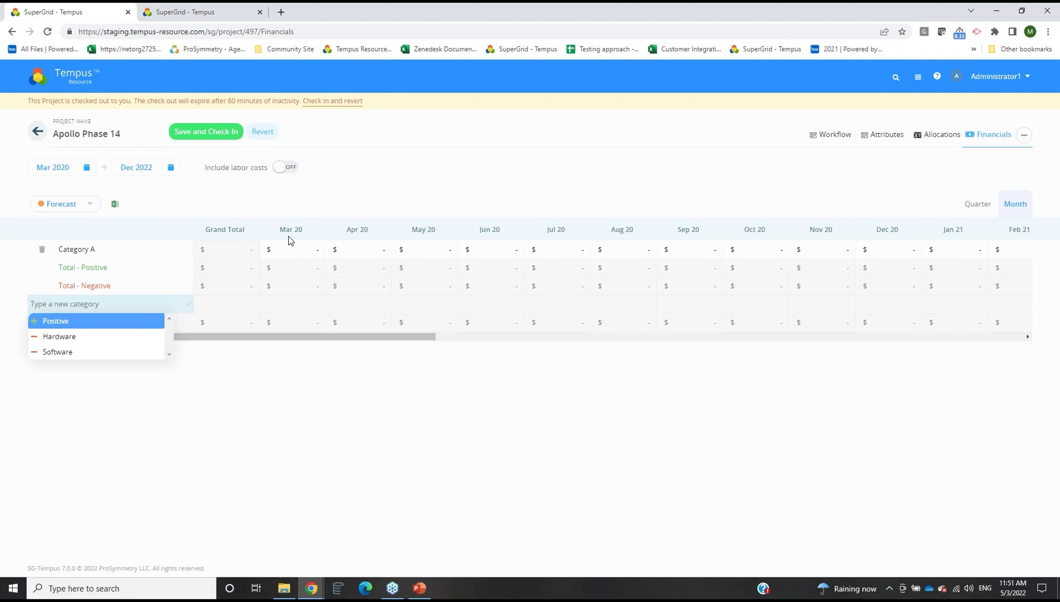
{"action": "left_click", "coordinate": [300, 211]}
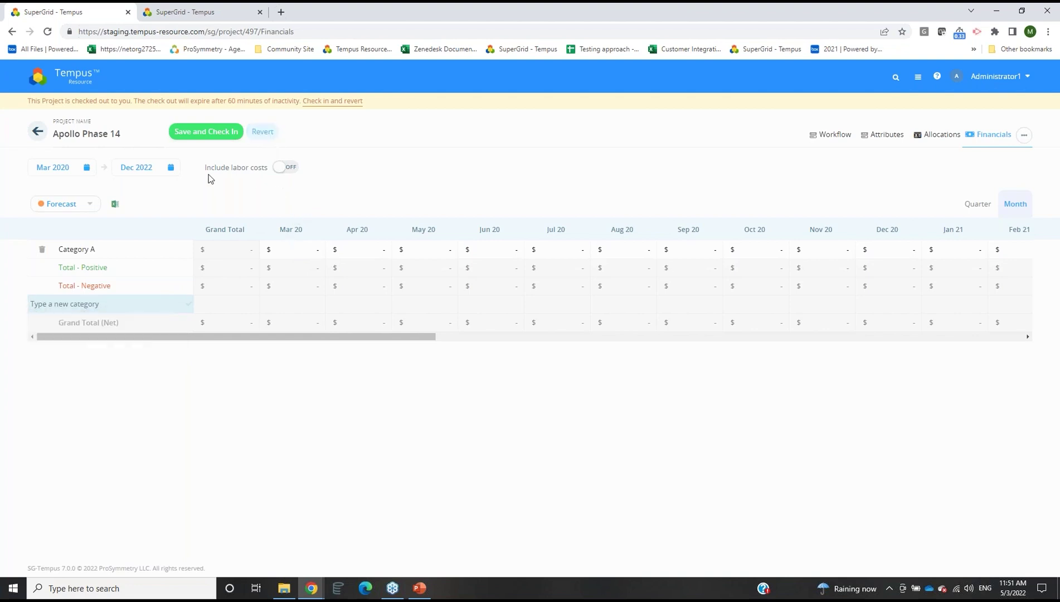
Include labor costs in the forecast to review the monthly amounts, and revert the project checkout
{"action": "left_click", "coordinate": [278, 173]}
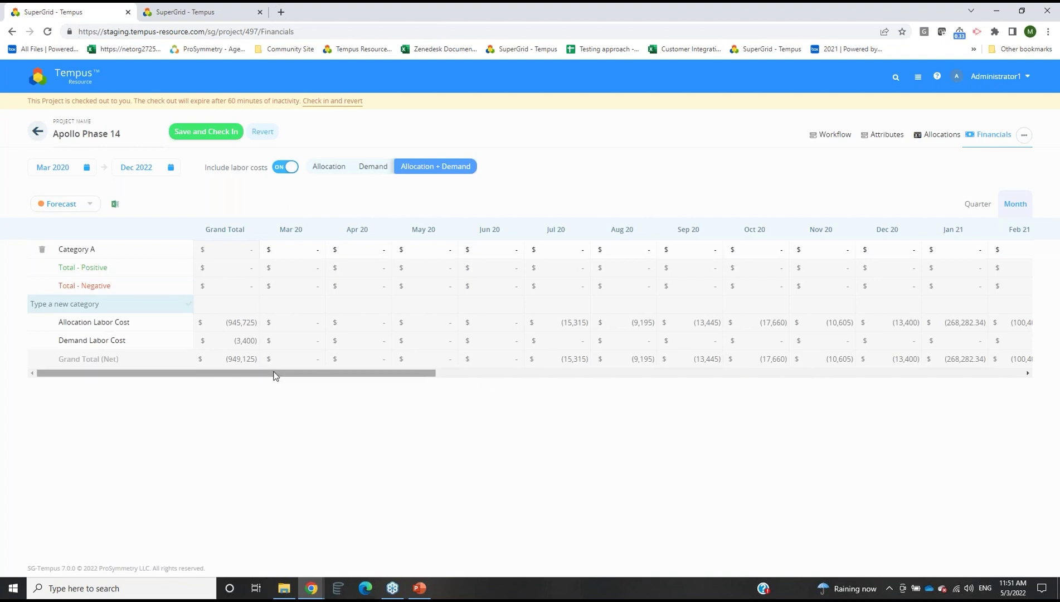
{"action": "left_click_drag", "start_coordinate": [343, 374], "coordinate": [504, 373]}
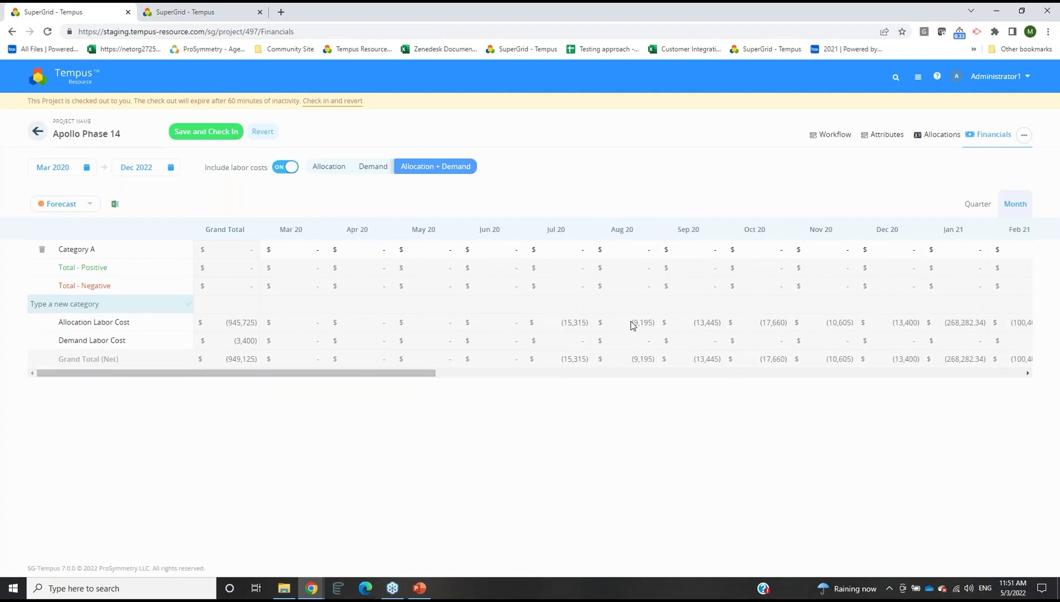
{"action": "left_click_drag", "start_coordinate": [426, 374], "coordinate": [520, 375]}
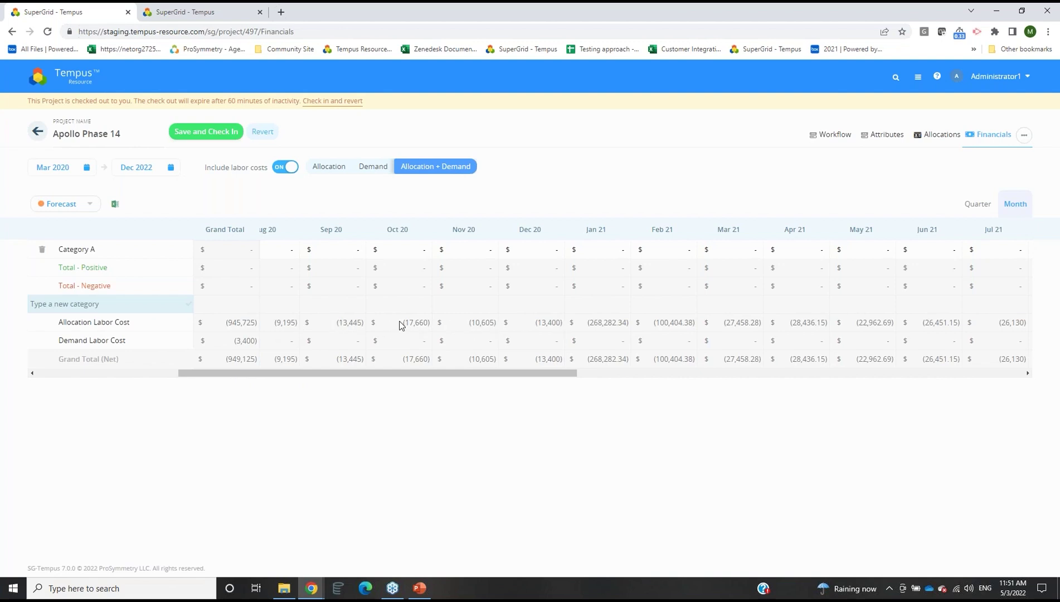
{"action": "left_click", "coordinate": [263, 132]}
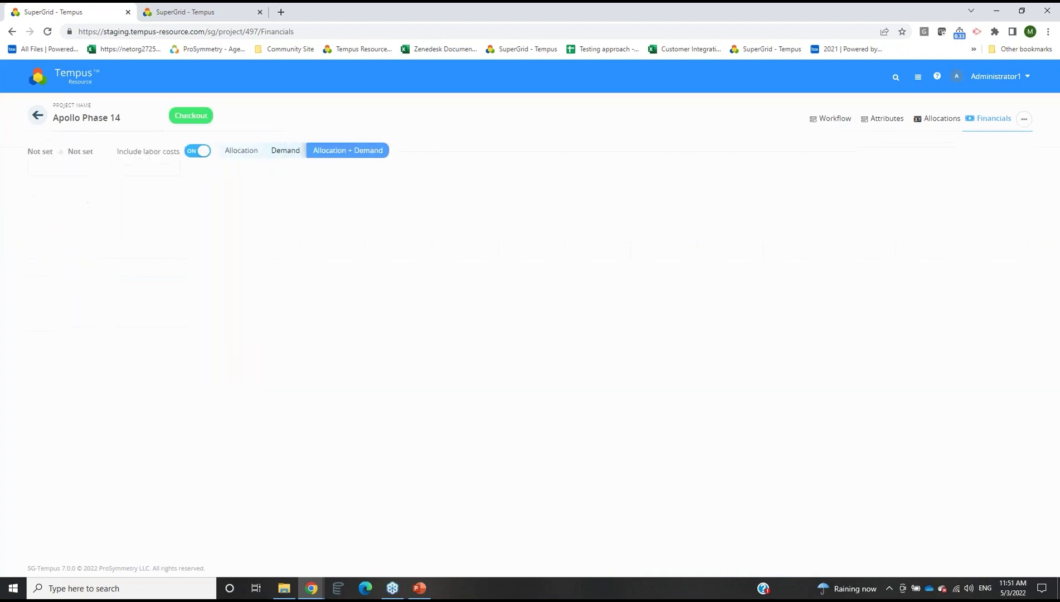
Go back to the home page and open Role Management from the admin settings
{"action": "left_click", "coordinate": [79, 85]}
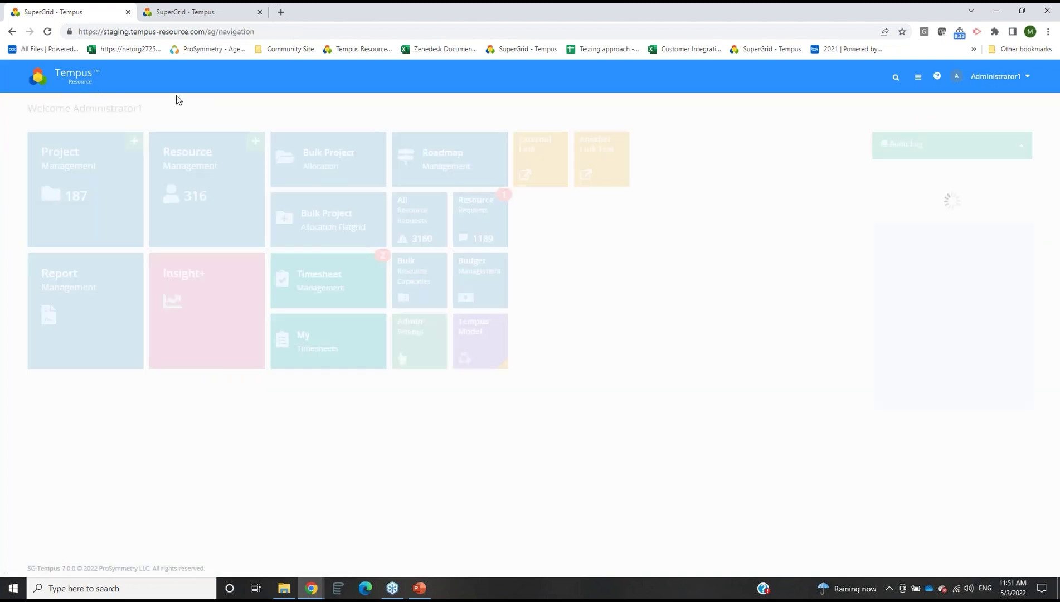
{"action": "left_click", "coordinate": [402, 356]}
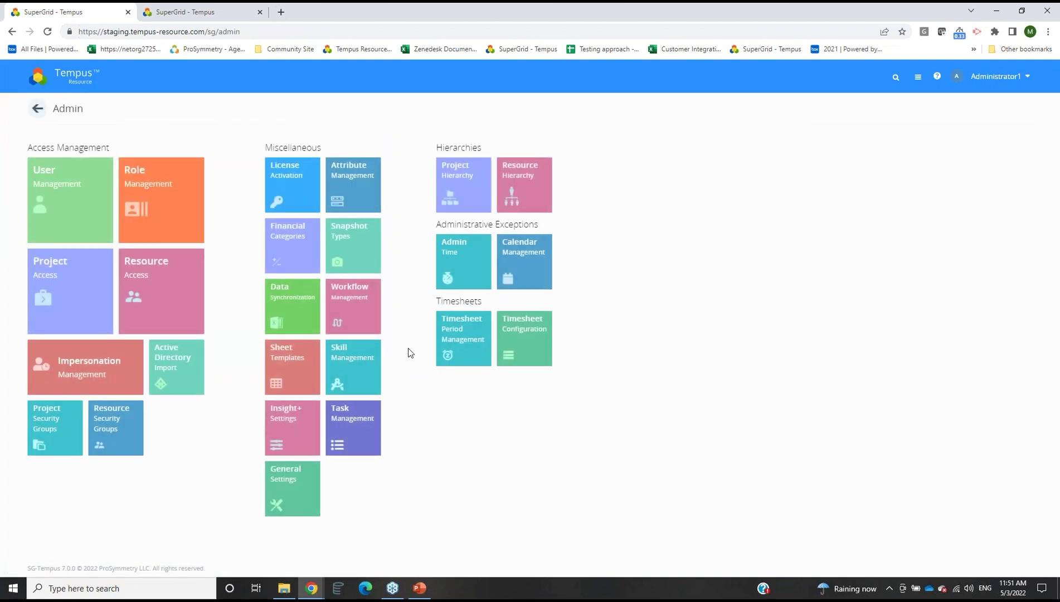
{"action": "left_click", "coordinate": [146, 186]}
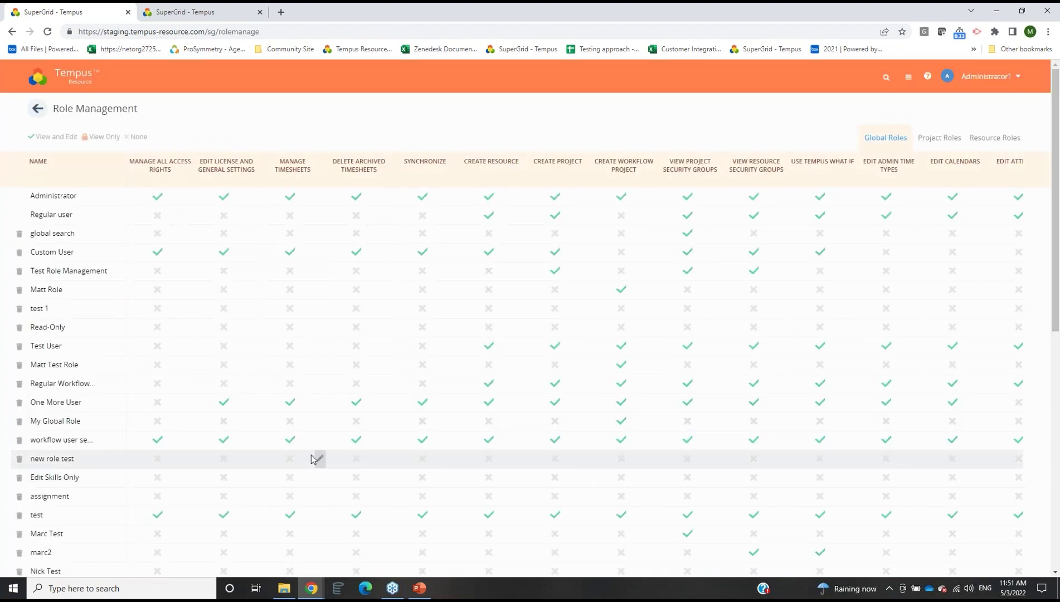
Examine the Access Forecast Financials permission across the project roles
{"action": "scroll", "coordinate": [310, 460], "scroll_direction": "down", "scroll_amount": 3}
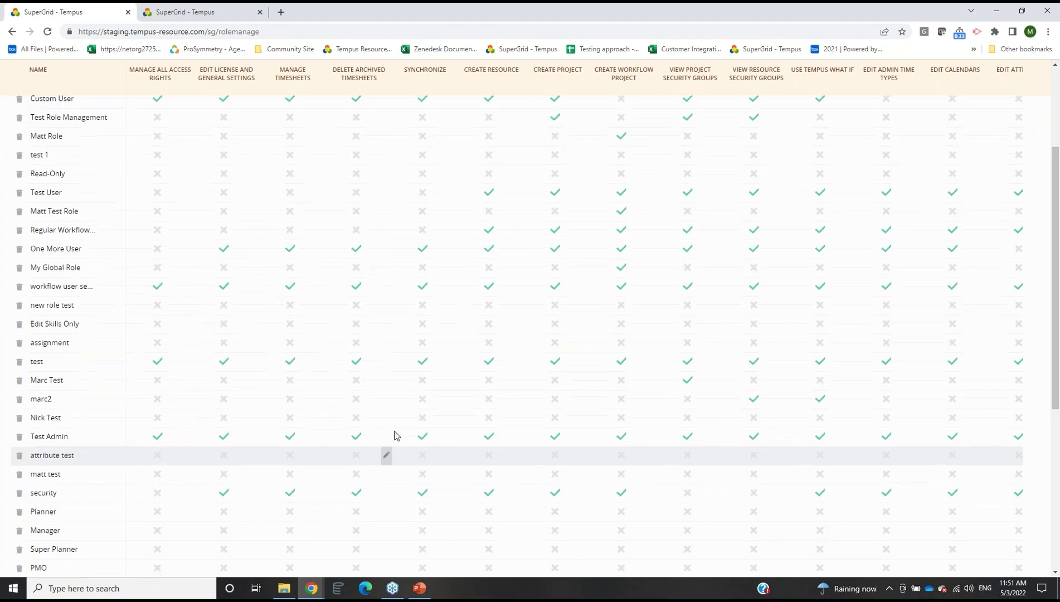
{"action": "scroll", "coordinate": [393, 437], "scroll_direction": "up", "scroll_amount": 3}
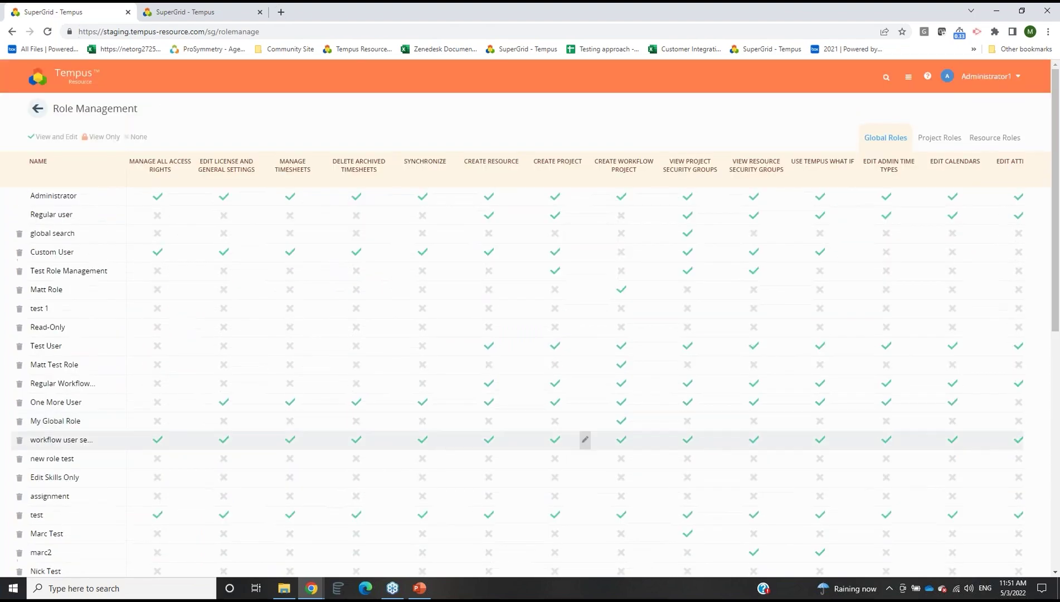
{"action": "left_click", "coordinate": [940, 139]}
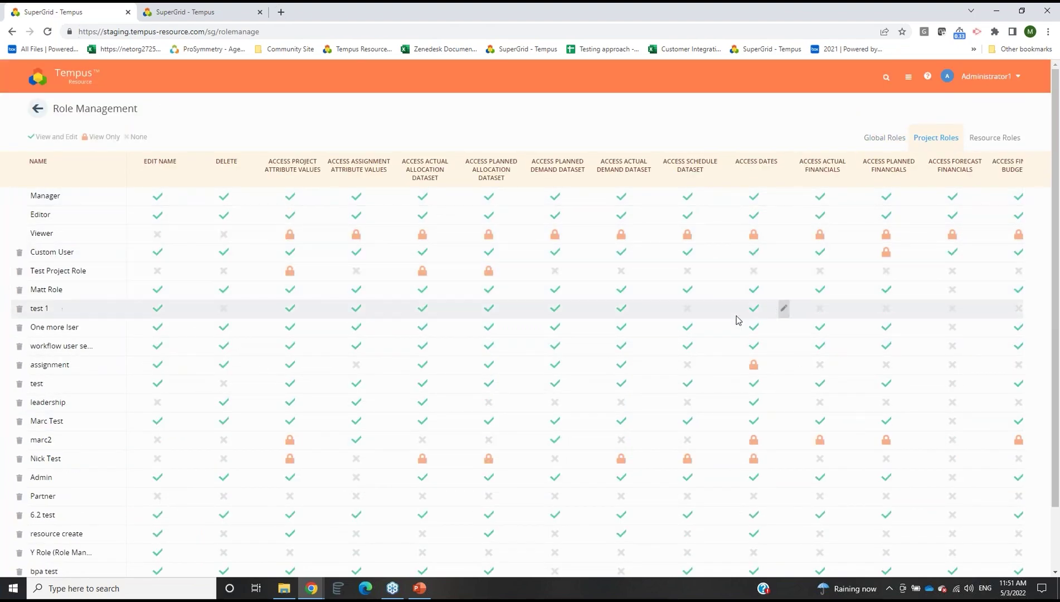
{"action": "scroll", "coordinate": [665, 438], "scroll_direction": "down", "scroll_amount": 2}
{"action": "left_click_drag", "start_coordinate": [490, 554], "coordinate": [646, 551]}
{"action": "scroll", "coordinate": [648, 543], "scroll_direction": "up", "scroll_amount": 2}
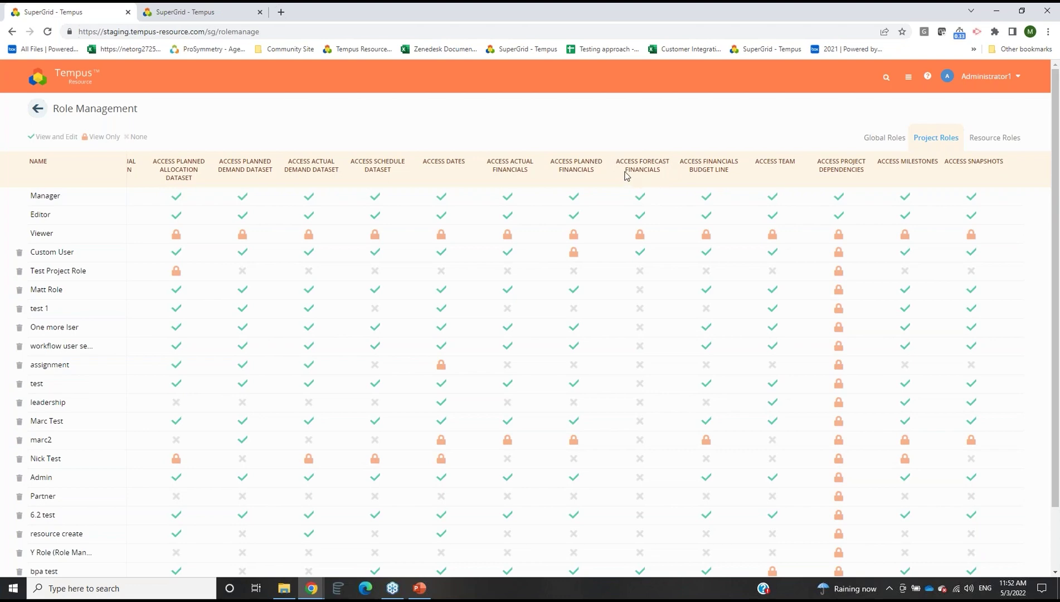
Return to the home page, open Apollo Phase 14 from Project Management's Phase 3 group, and show its allocations
{"action": "left_click", "coordinate": [77, 79]}
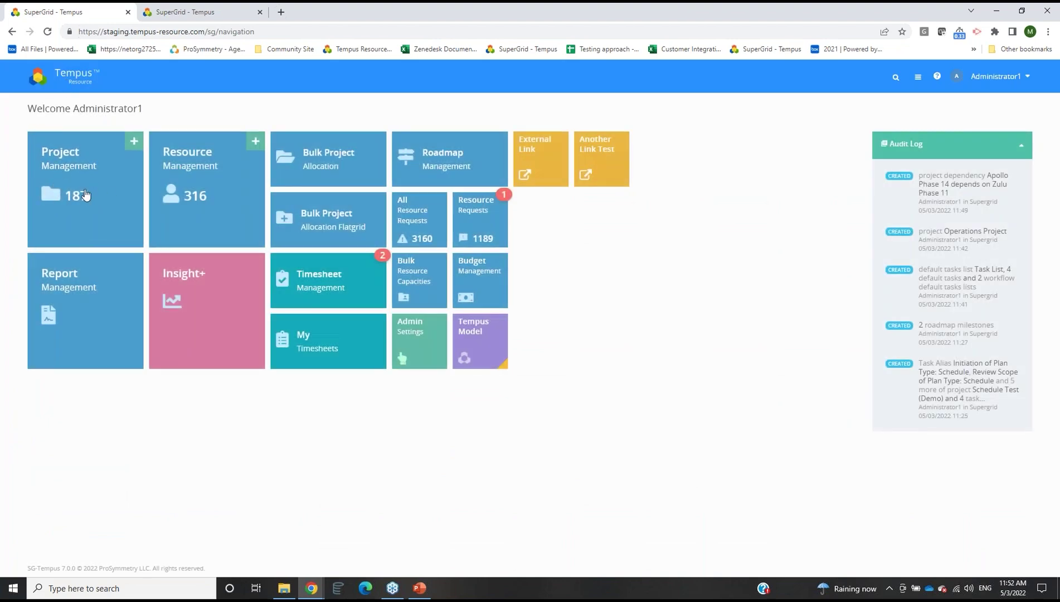
{"action": "left_click", "coordinate": [85, 194]}
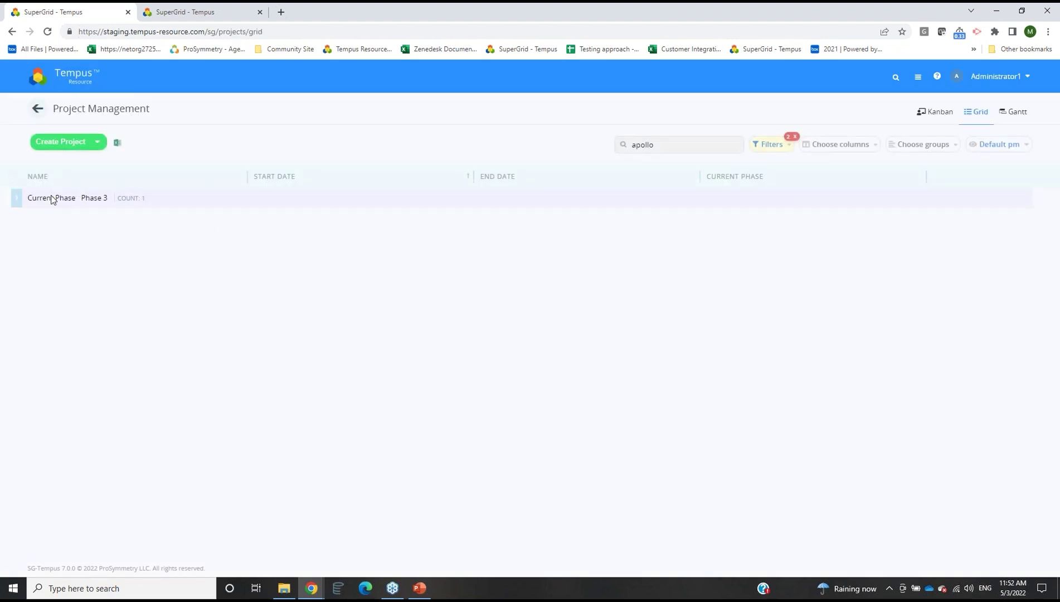
{"action": "left_click", "coordinate": [47, 201]}
{"action": "left_click", "coordinate": [48, 218]}
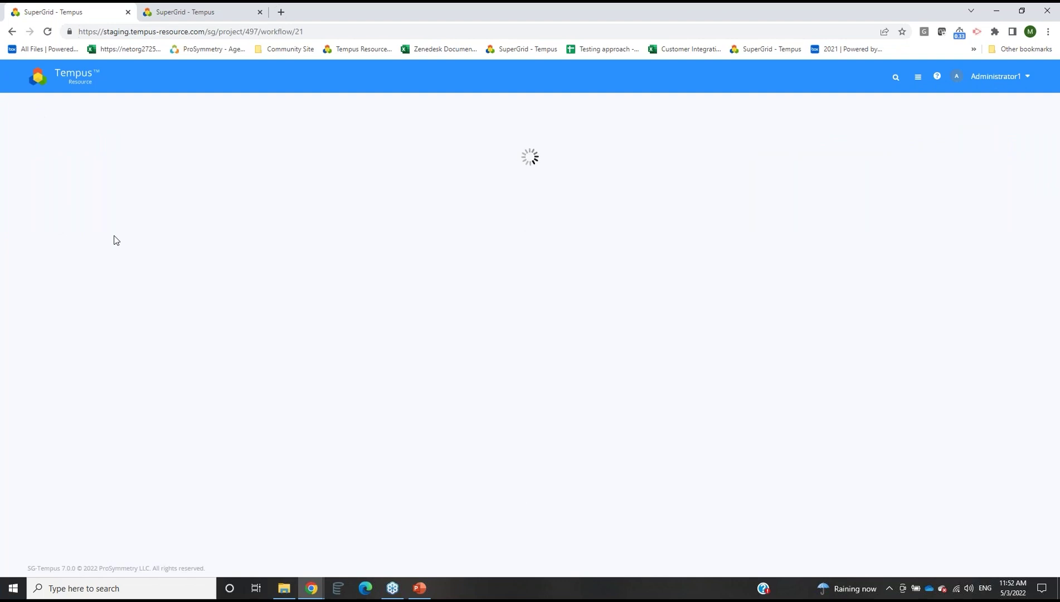
{"action": "left_click", "coordinate": [929, 120]}
{"action": "left_click", "coordinate": [960, 119]}
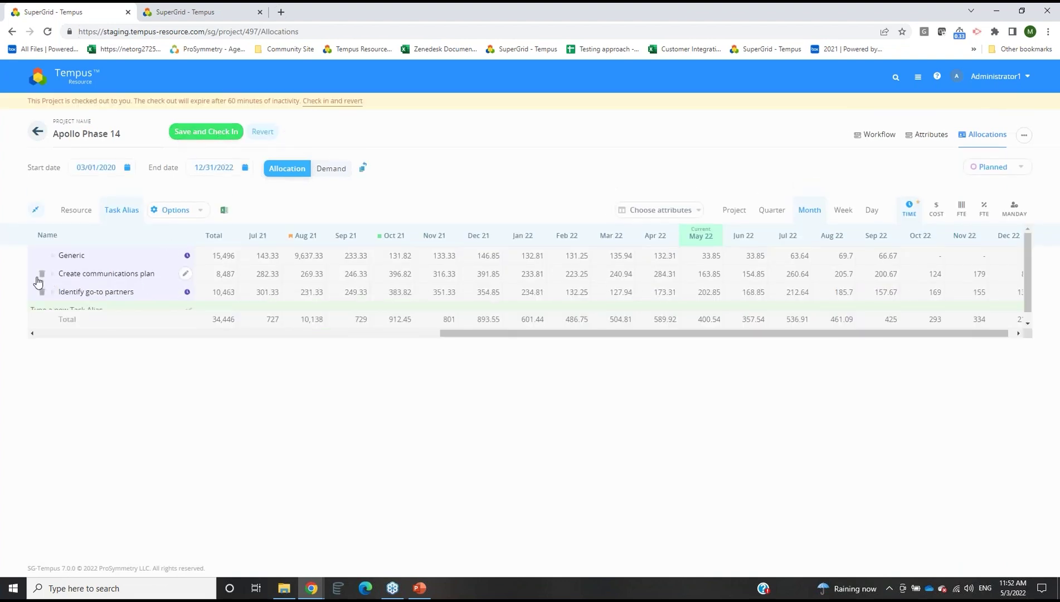
Rename the task alias "Create communications plan" to "Create Communications Plan", then save and check in the project
{"action": "left_click", "coordinate": [124, 277]}
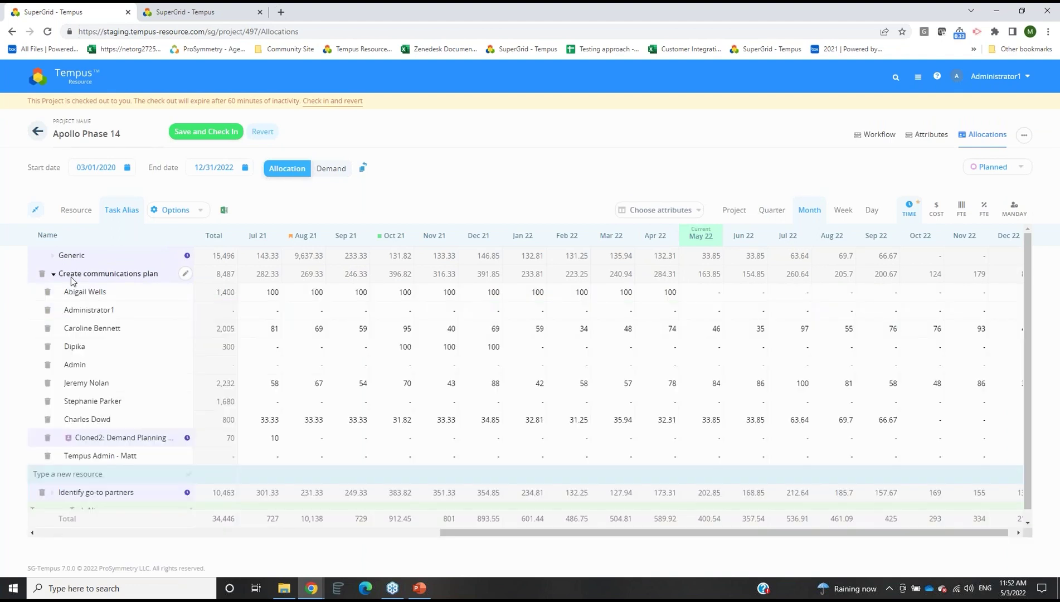
{"action": "left_click", "coordinate": [184, 275]}
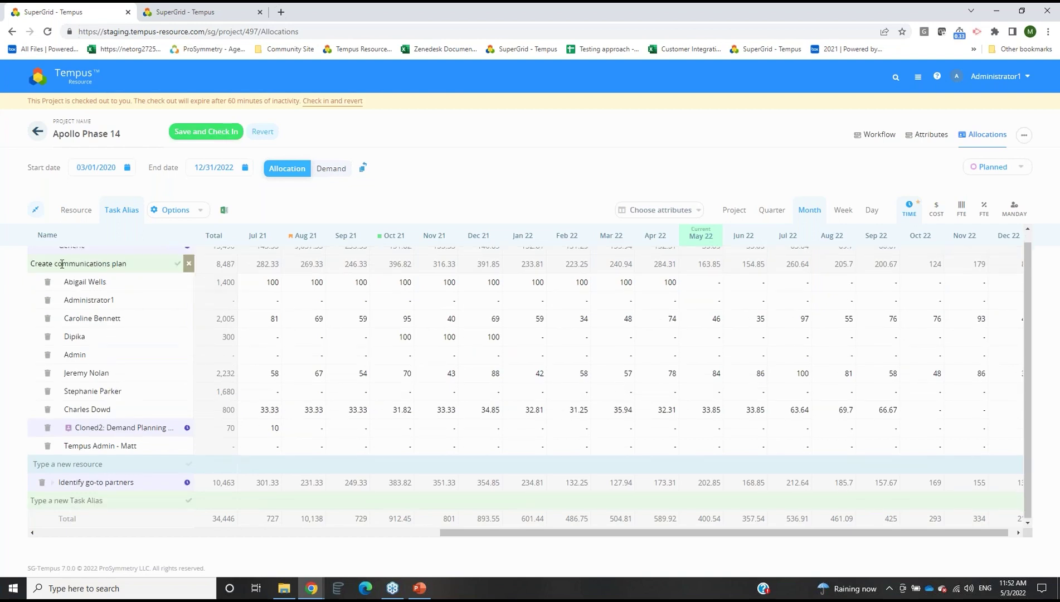
{"action": "key", "text": "Delete"}
{"action": "type", "text": "C"}
{"action": "key", "text": "BackSpace"}
{"action": "type", "text": "P"}
{"action": "key", "text": "Return"}
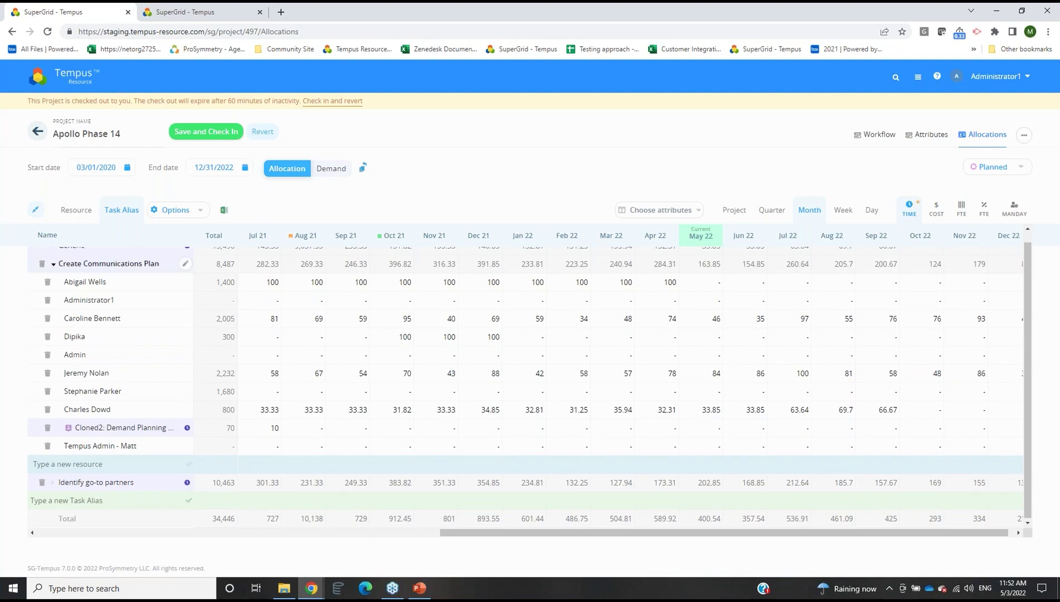
{"action": "left_click", "coordinate": [211, 131]}
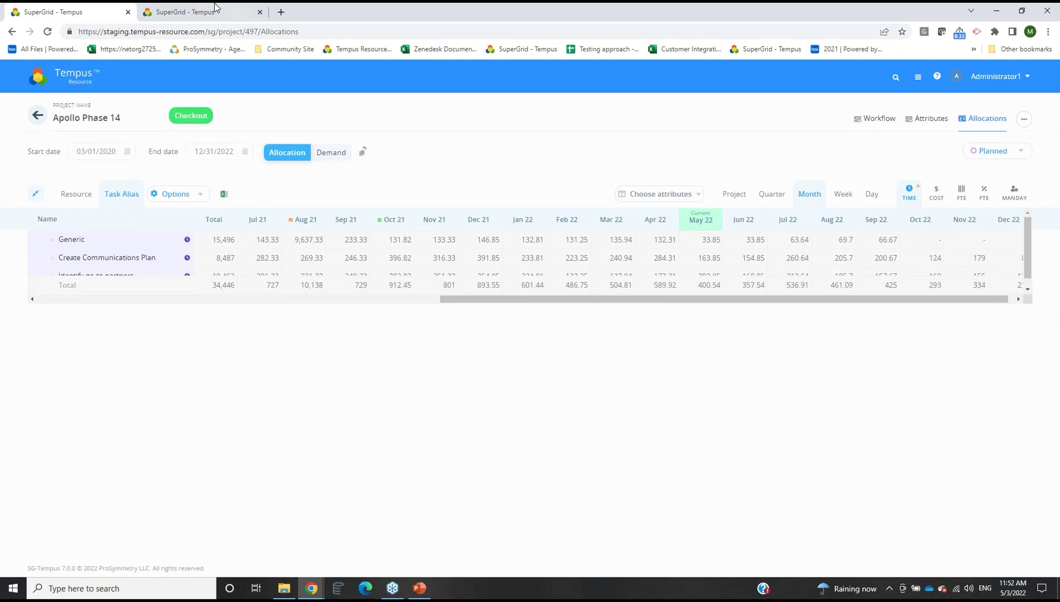
Add the 7.0 precision number, 7.0 string, Certifications, Department and E-Mail attributes as columns in the allocation grid
{"action": "left_click_drag", "start_coordinate": [540, 300], "coordinate": [100, 285]}
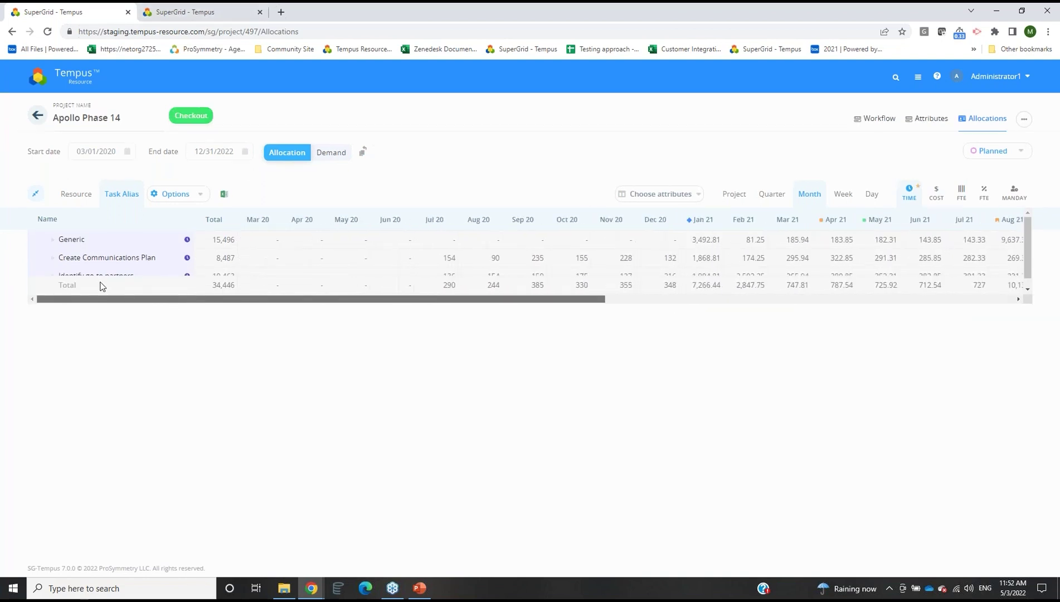
{"action": "left_click", "coordinate": [666, 196]}
{"action": "scroll", "coordinate": [672, 259], "scroll_direction": "down", "scroll_amount": 5}
{"action": "scroll", "coordinate": [666, 266], "scroll_direction": "up", "scroll_amount": 5}
{"action": "left_click", "coordinate": [669, 240]}
{"action": "left_click", "coordinate": [665, 255]}
{"action": "scroll", "coordinate": [664, 271], "scroll_direction": "down", "scroll_amount": 10}
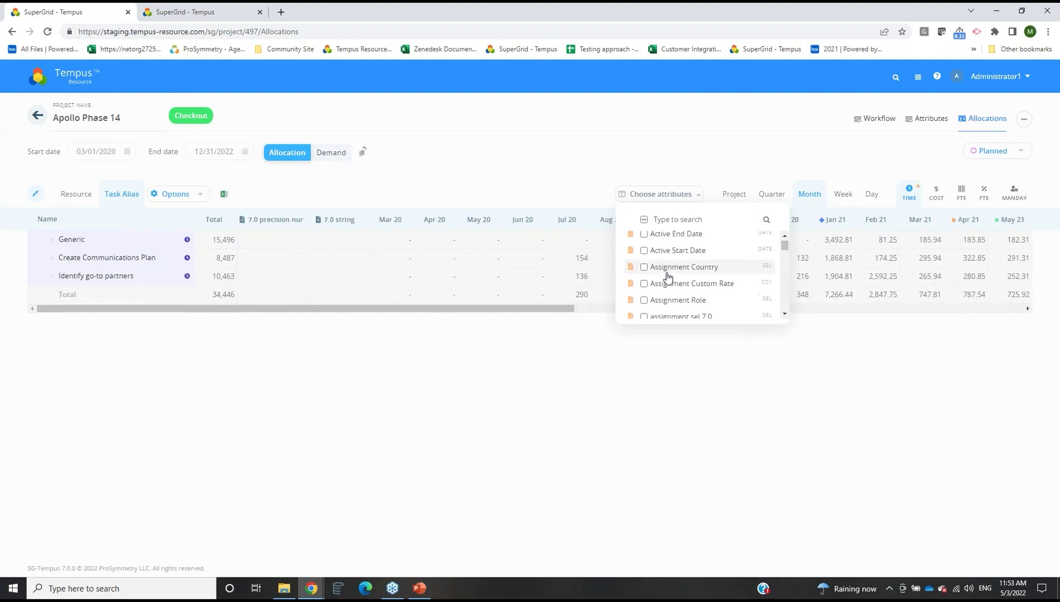
{"action": "scroll", "coordinate": [668, 270], "scroll_direction": "down", "scroll_amount": 5}
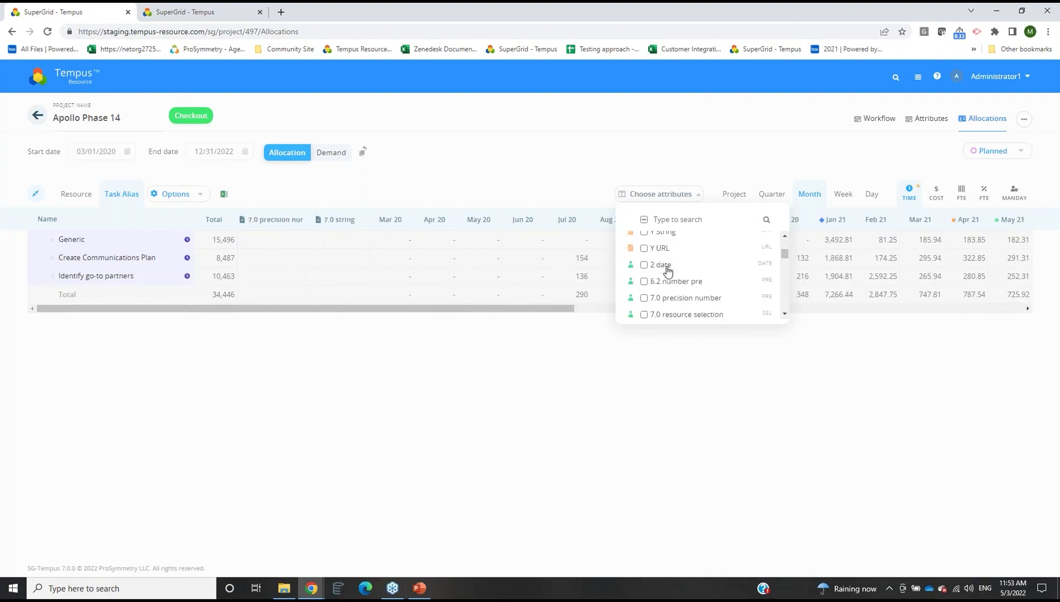
{"action": "left_click", "coordinate": [666, 249]}
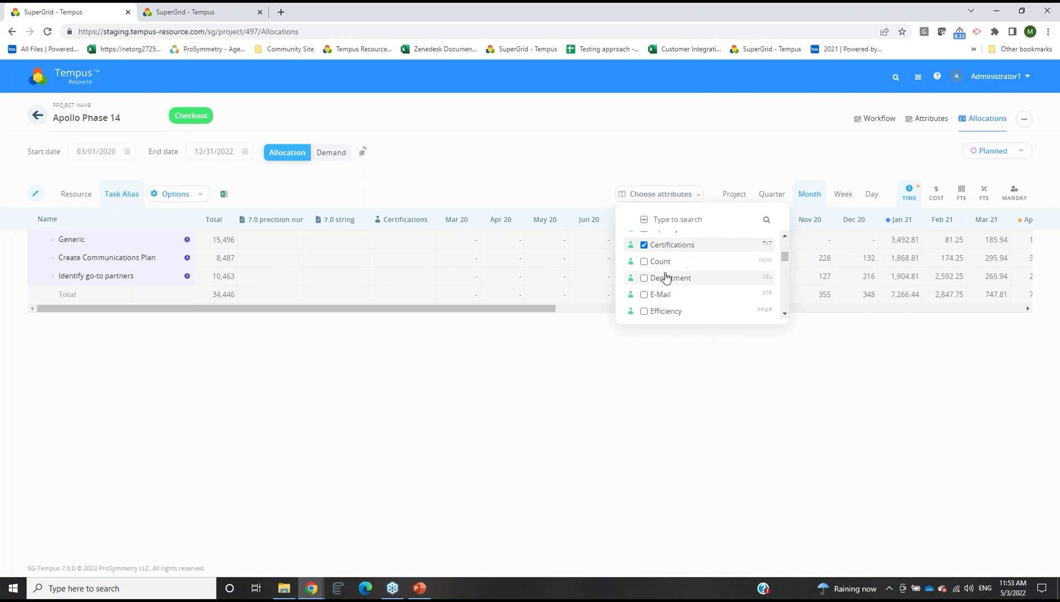
{"action": "left_click", "coordinate": [663, 279]}
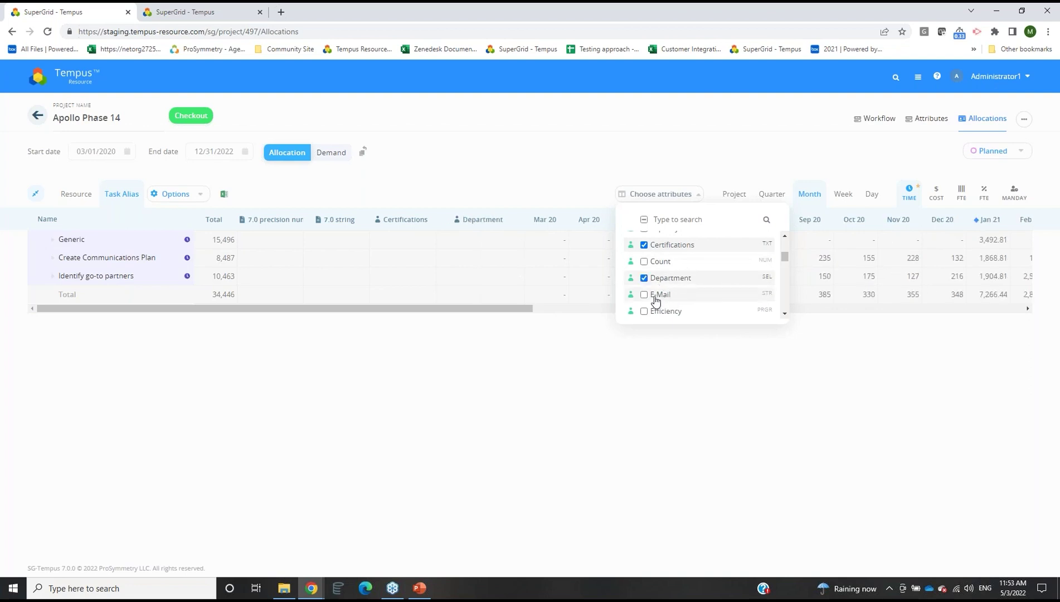
{"action": "left_click", "coordinate": [657, 296]}
{"action": "left_click", "coordinate": [533, 358]}
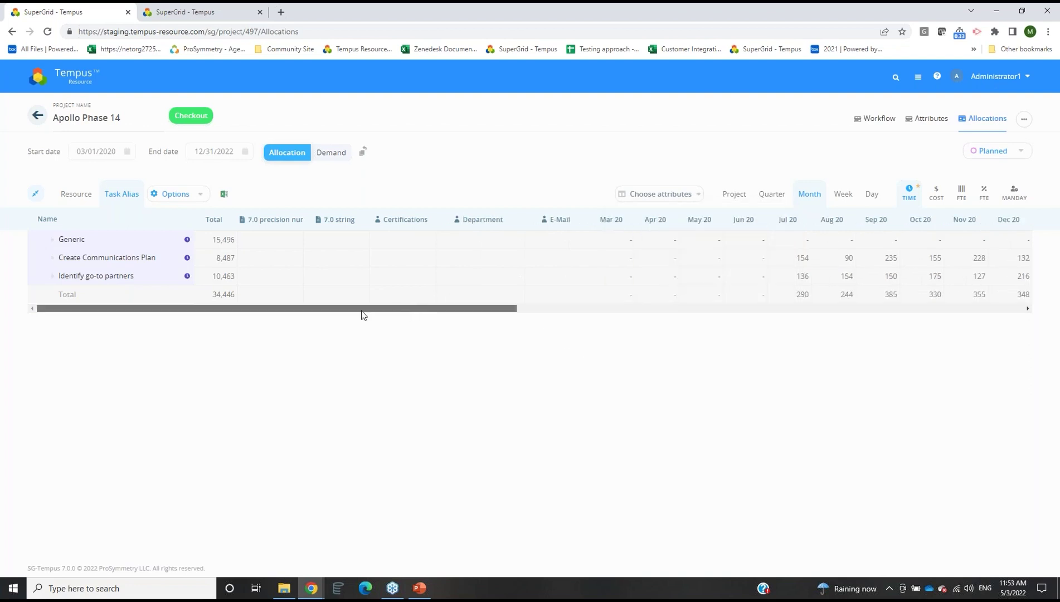
Widen the 7.0 precision number column and move the Certifications column ahead of it
{"action": "left_click_drag", "start_coordinate": [304, 212], "coordinate": [330, 212]}
{"action": "left_click", "coordinate": [427, 218]}
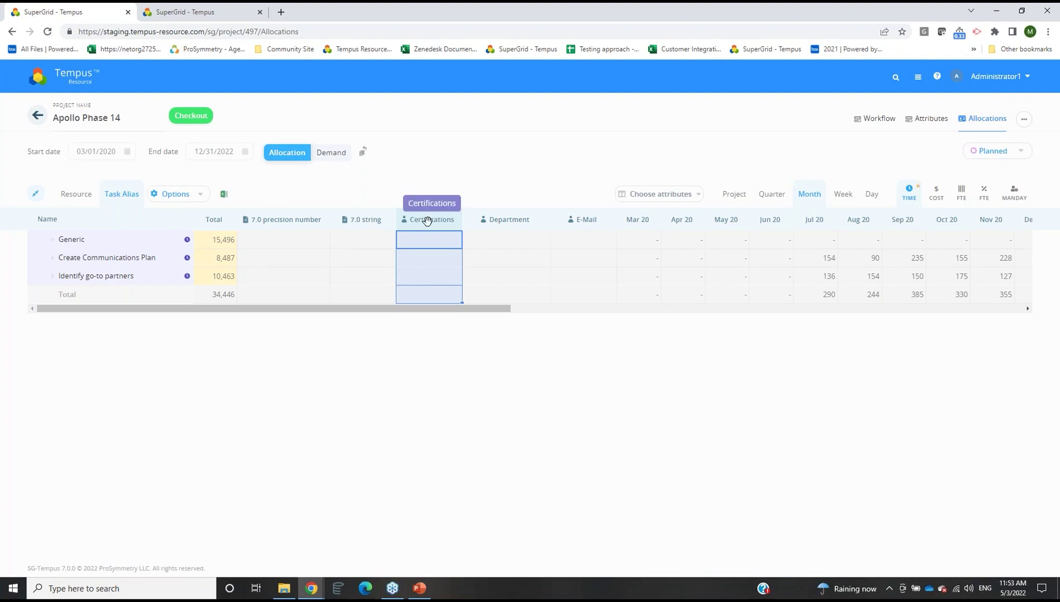
{"action": "left_click_drag", "start_coordinate": [429, 220], "coordinate": [261, 218]}
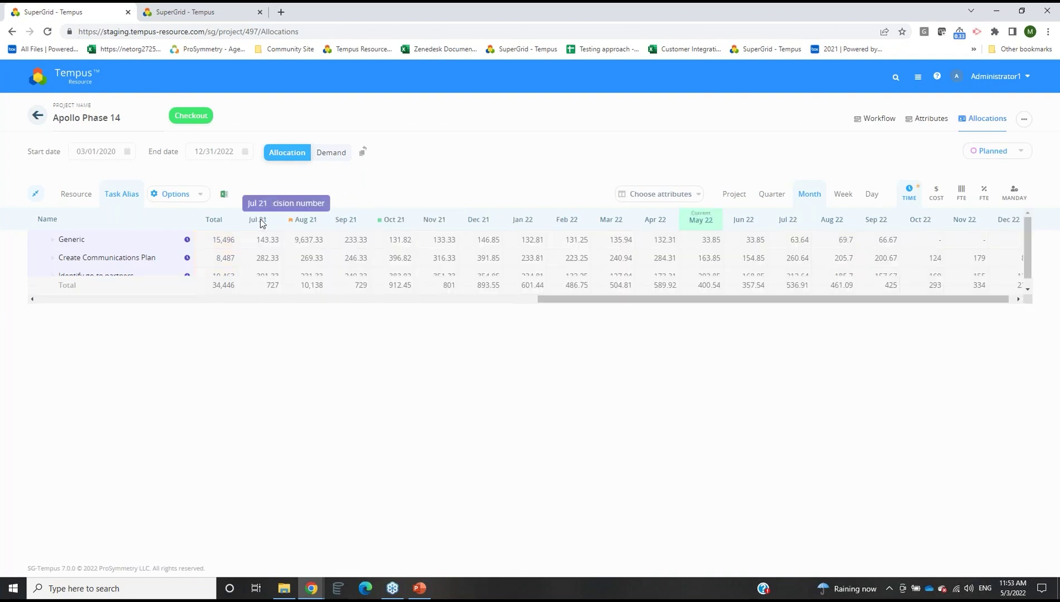
{"action": "left_click_drag", "start_coordinate": [561, 299], "coordinate": [479, 301]}
Switch the grid to the Project time scale and move the Department and E-Mail columns directly after Certifications
{"action": "left_click", "coordinate": [734, 194]}
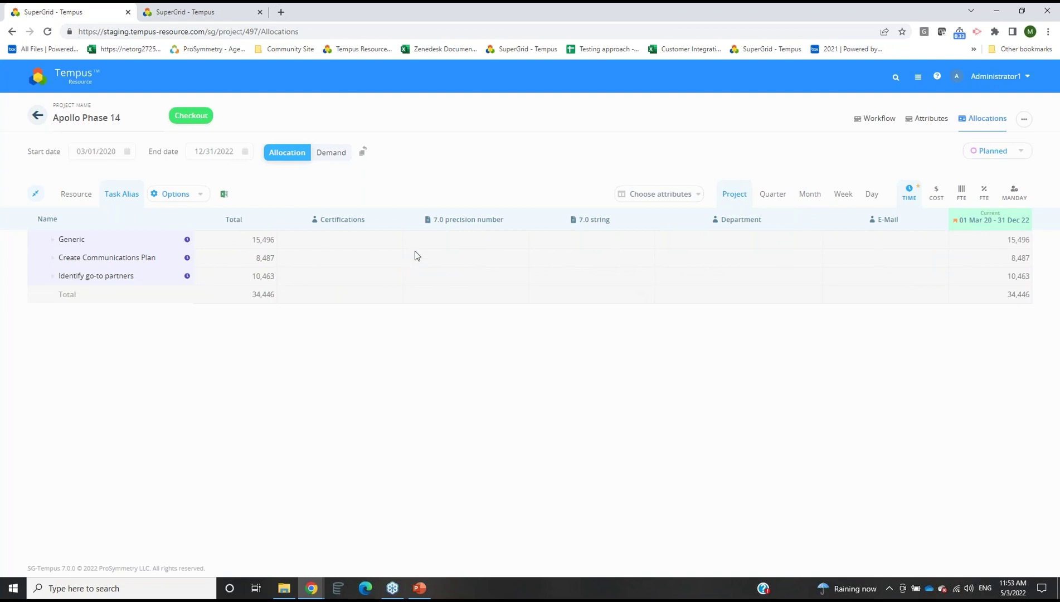
{"action": "left_click", "coordinate": [357, 220]}
{"action": "left_click", "coordinate": [745, 222]}
{"action": "left_click_drag", "start_coordinate": [745, 222], "coordinate": [408, 236]}
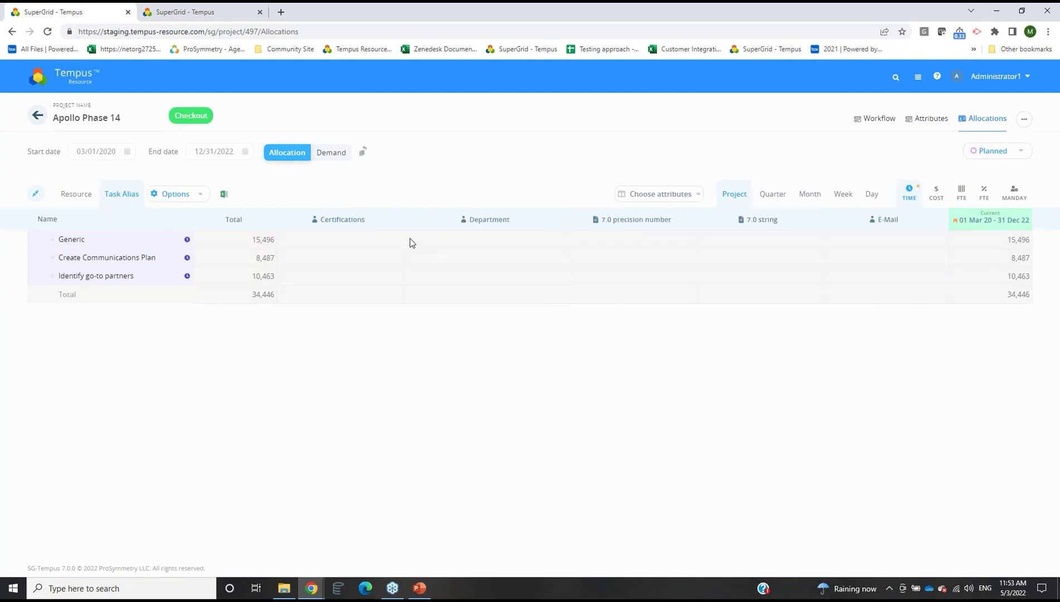
{"action": "left_click", "coordinate": [874, 226]}
{"action": "left_click_drag", "start_coordinate": [887, 218], "coordinate": [566, 231]}
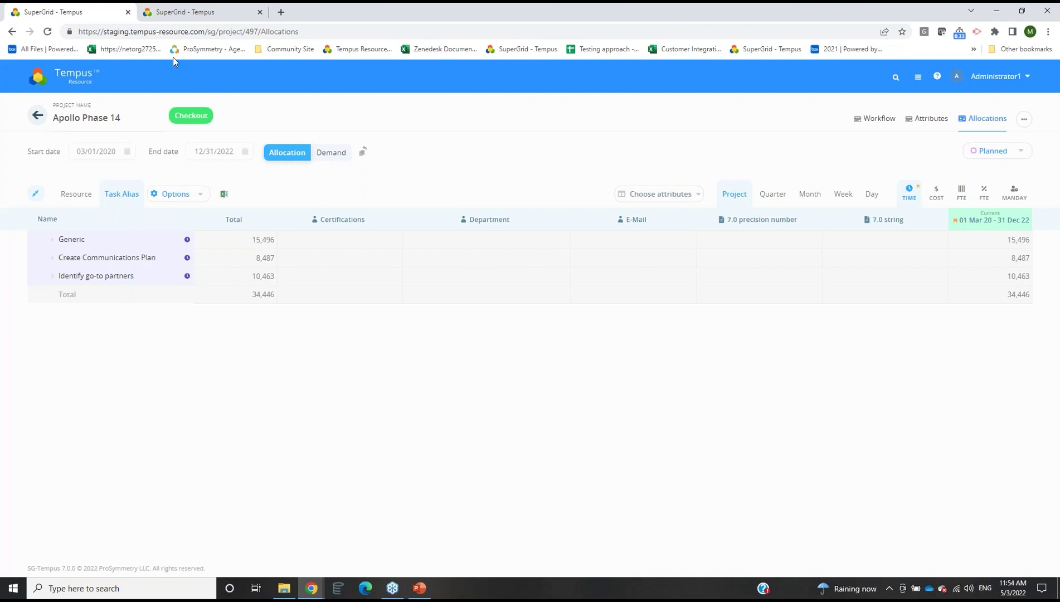
Return to the home page, switch to the incognito window for Deletion Logic Role, and open the allocations of Bender Phase2 1
{"action": "left_click", "coordinate": [117, 90]}
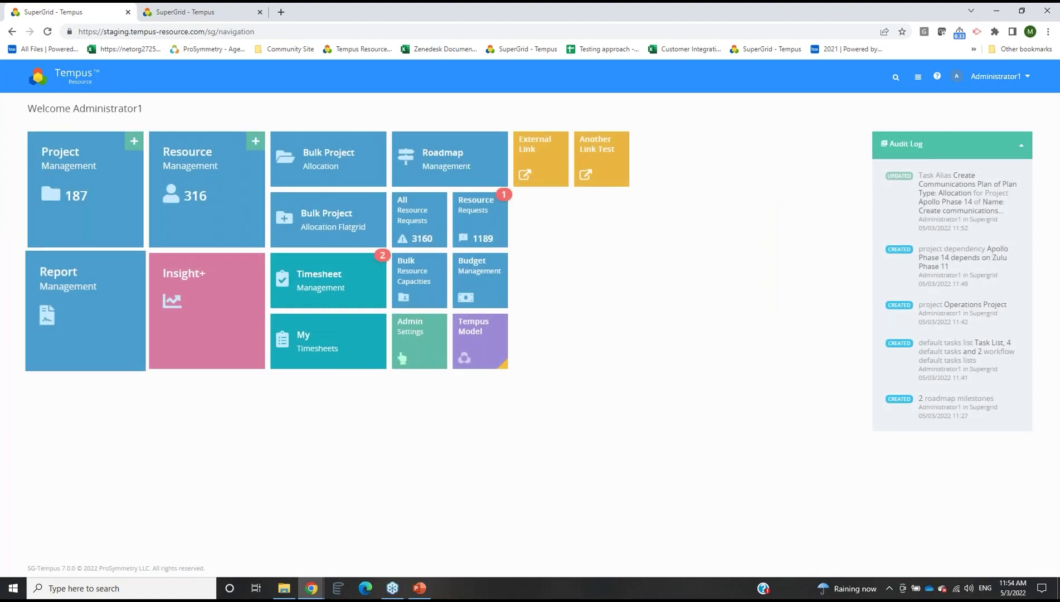
{"action": "mouse_move", "coordinate": [313, 595]}
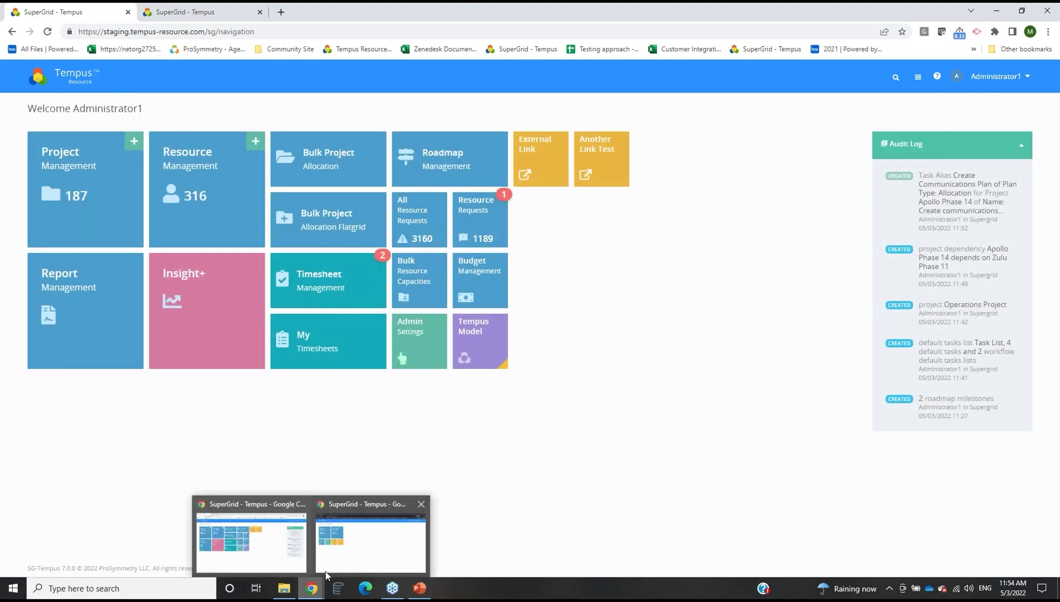
{"action": "left_click", "coordinate": [390, 546]}
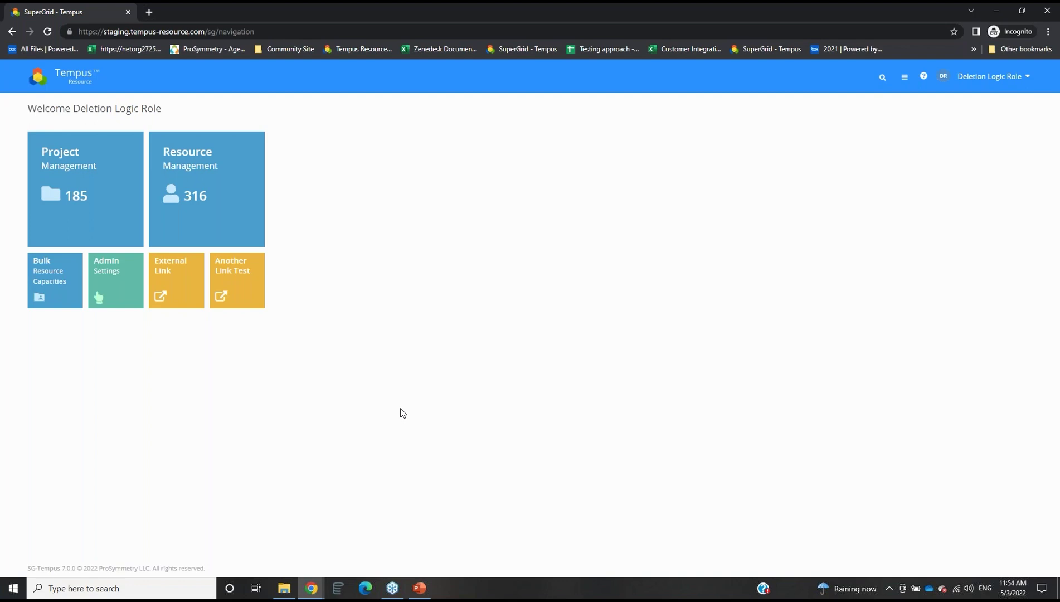
{"action": "left_click", "coordinate": [95, 186]}
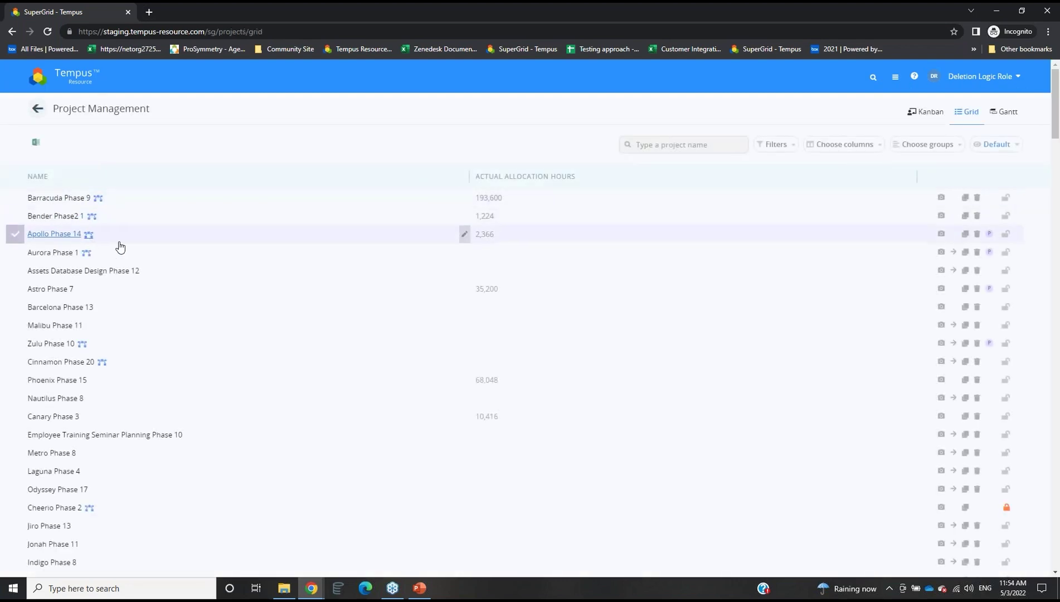
{"action": "left_click", "coordinate": [61, 216]}
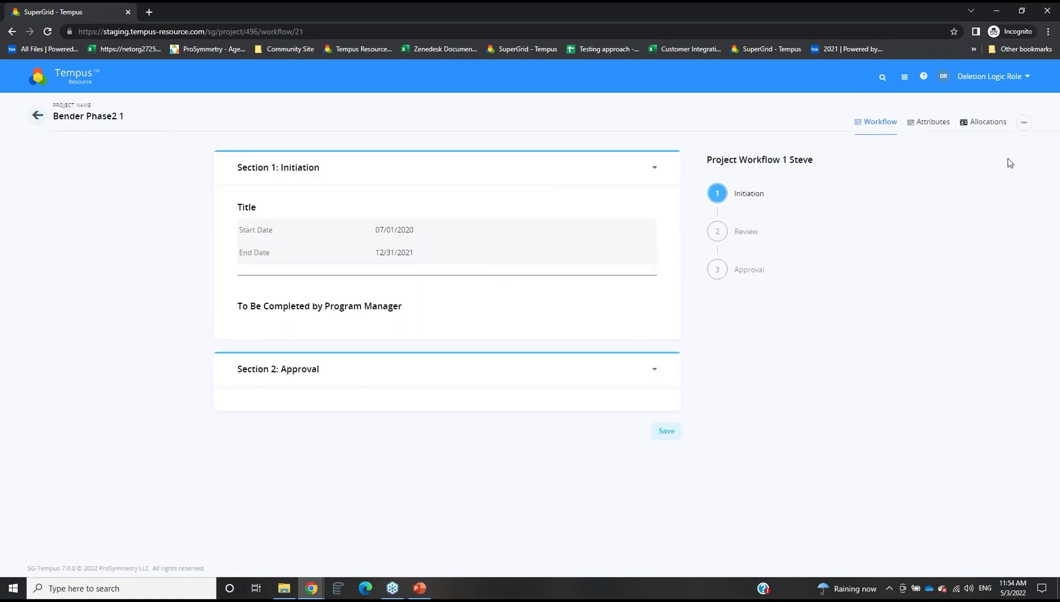
{"action": "left_click", "coordinate": [972, 122]}
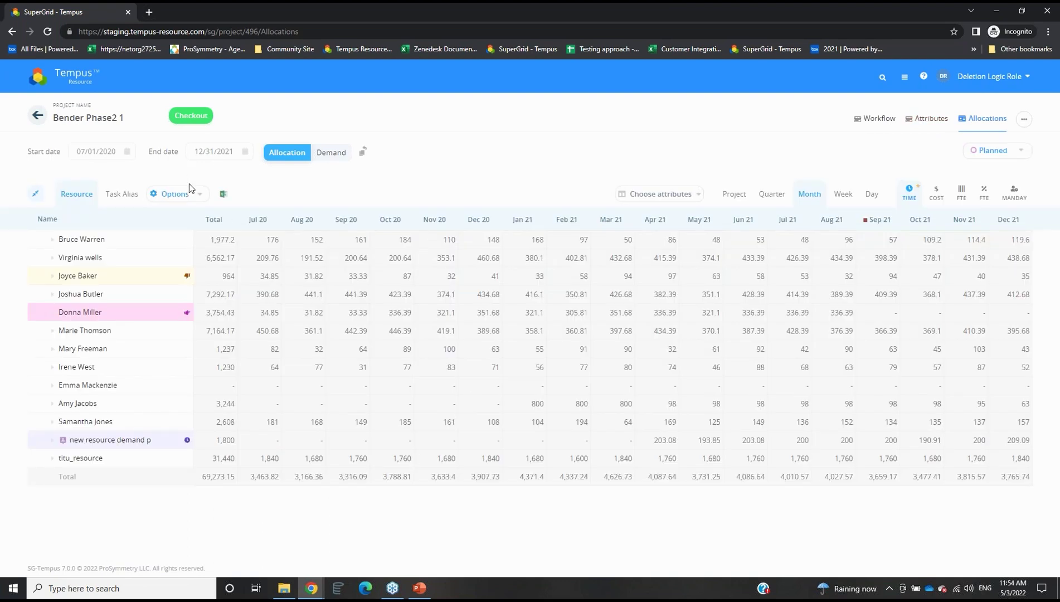
Show planned and actual allocations together and expand the first resource to compare its actual hours with its planned task hours
{"action": "left_click", "coordinate": [989, 151]}
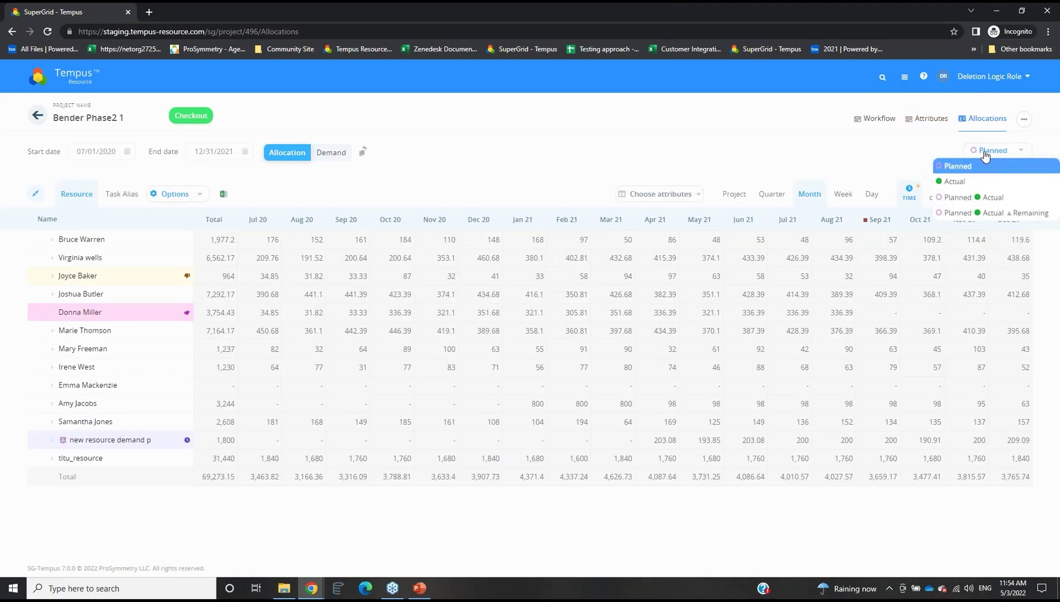
{"action": "left_click", "coordinate": [989, 196]}
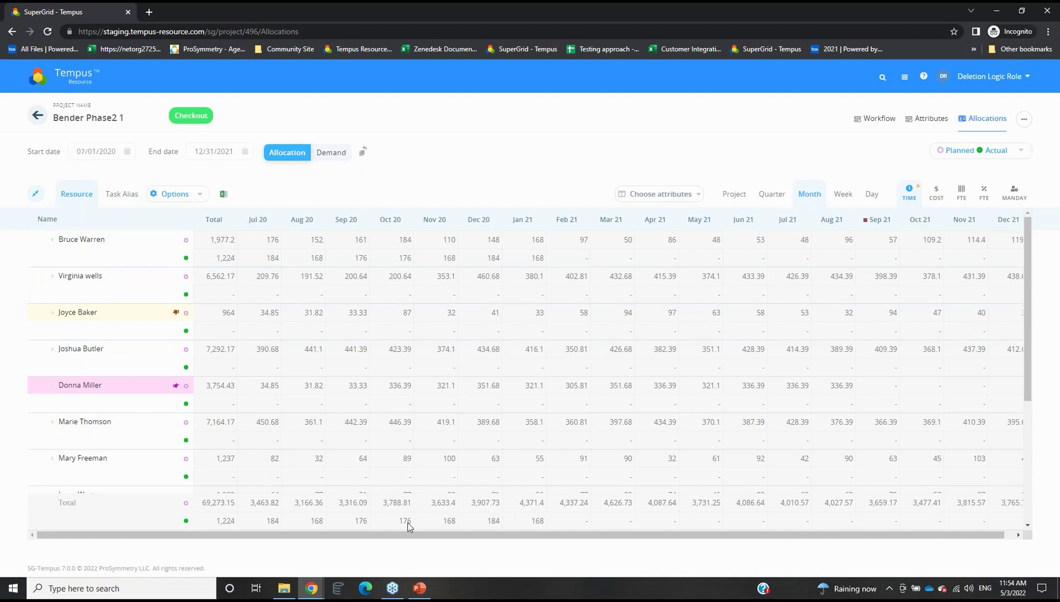
{"action": "left_click", "coordinate": [54, 240]}
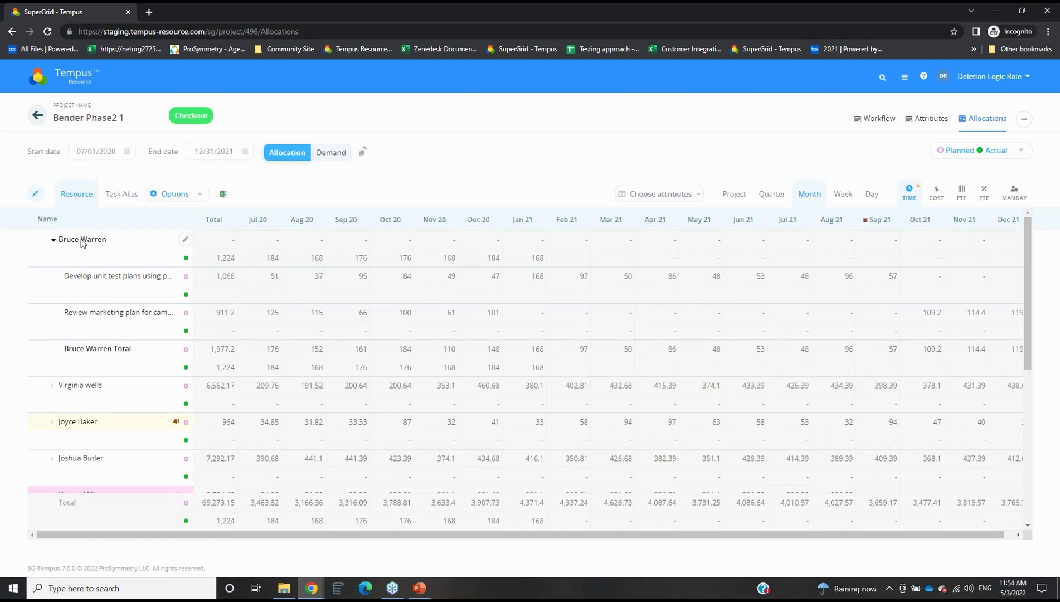
{"action": "left_click_drag", "start_coordinate": [227, 258], "coordinate": [541, 262]}
{"action": "left_click_drag", "start_coordinate": [233, 281], "coordinate": [893, 277]}
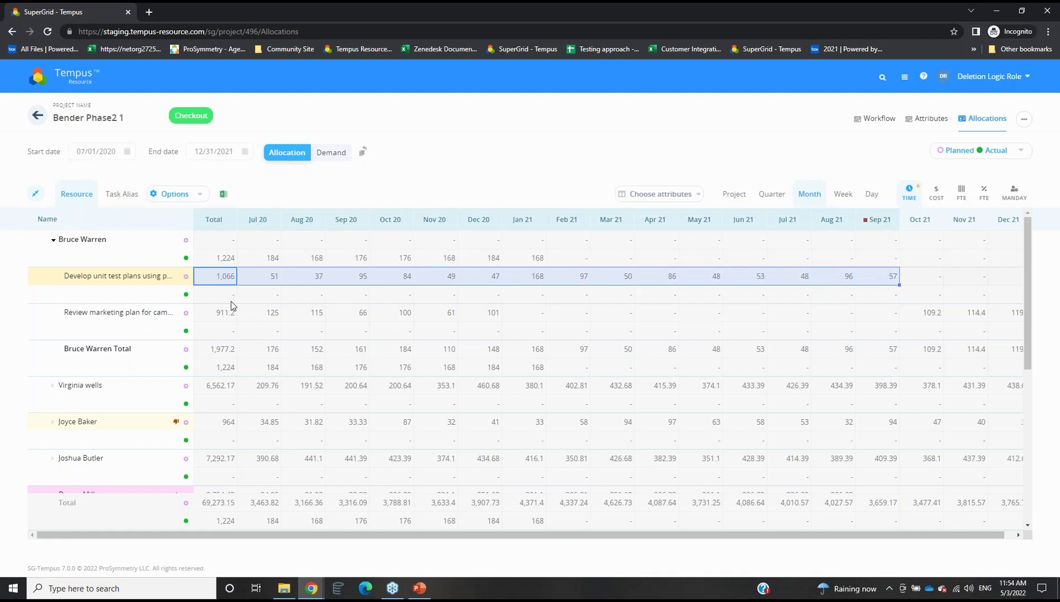
Check out the project, review the first resource's planned and actual hours, and delete that resource from the allocations
{"action": "left_click", "coordinate": [191, 115]}
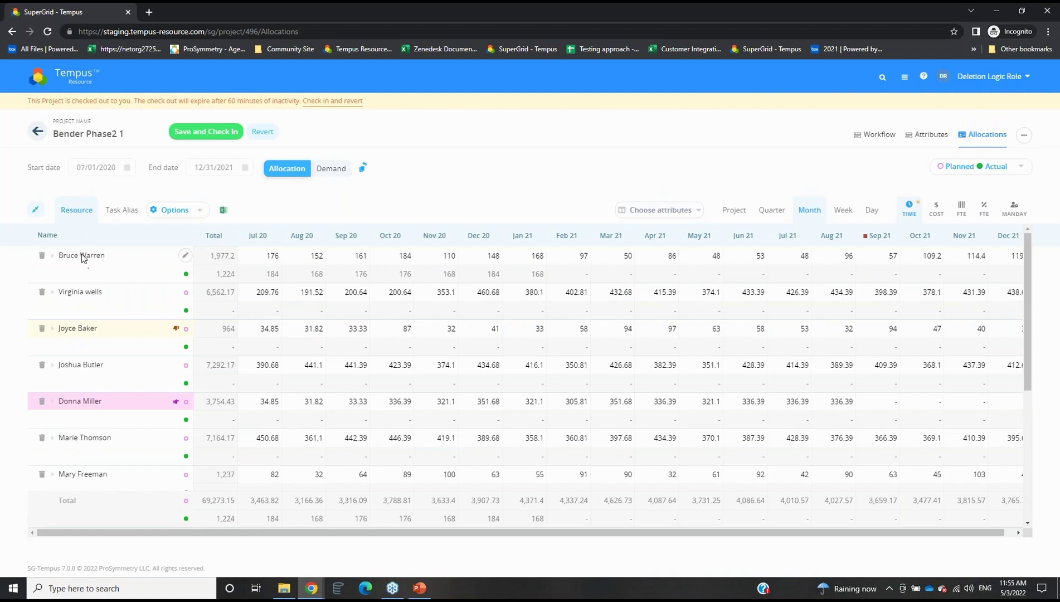
{"action": "left_click", "coordinate": [82, 256]}
{"action": "left_click_drag", "start_coordinate": [254, 292], "coordinate": [804, 302]}
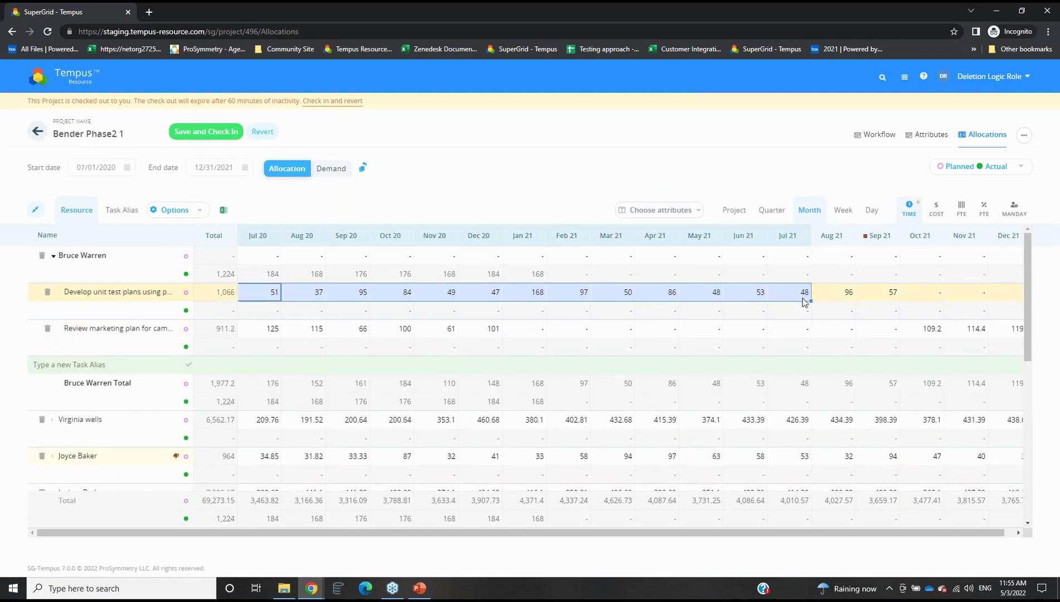
{"action": "left_click", "coordinate": [935, 297]}
{"action": "left_click", "coordinate": [925, 297]}
{"action": "left_click", "coordinate": [966, 298]}
{"action": "left_click", "coordinate": [826, 311]}
{"action": "left_click", "coordinate": [306, 273]}
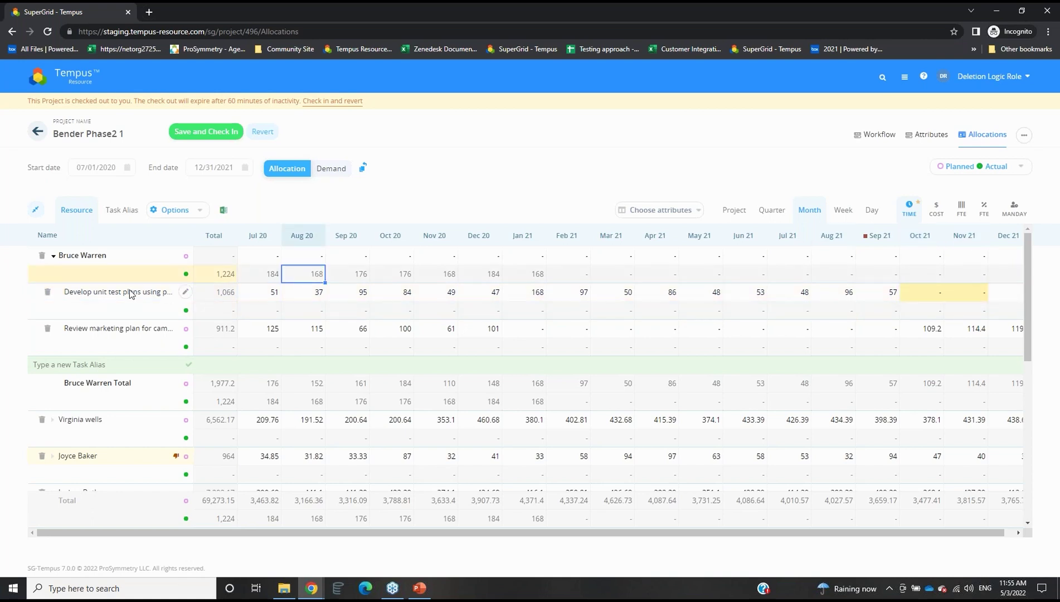
{"action": "left_click", "coordinate": [43, 257]}
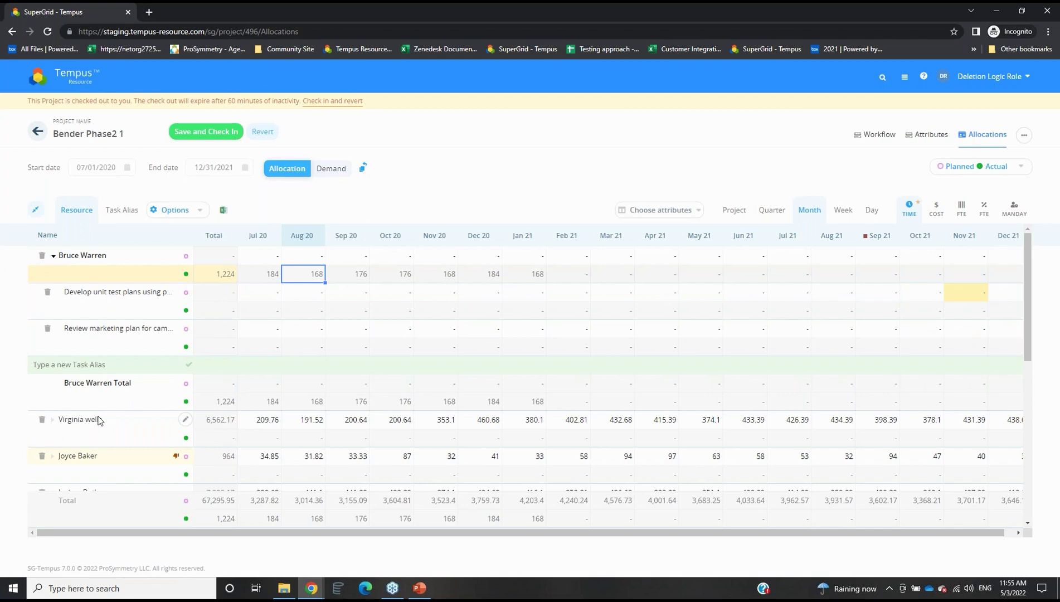
Examine the planned and actual hours of the remaining resources in Bender Phase2 1, including the task breakdown of two of them
{"action": "left_click", "coordinate": [143, 418]}
{"action": "scroll", "coordinate": [268, 393], "scroll_direction": "down", "scroll_amount": 2}
{"action": "scroll", "coordinate": [241, 384], "scroll_direction": "down", "scroll_amount": 2}
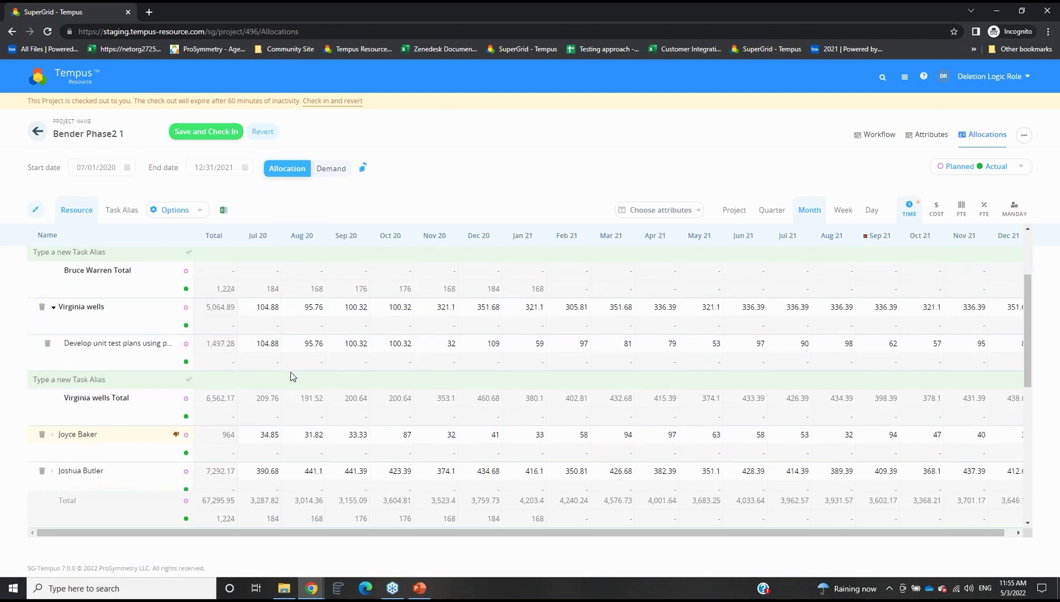
{"action": "scroll", "coordinate": [166, 400], "scroll_direction": "down", "scroll_amount": 2}
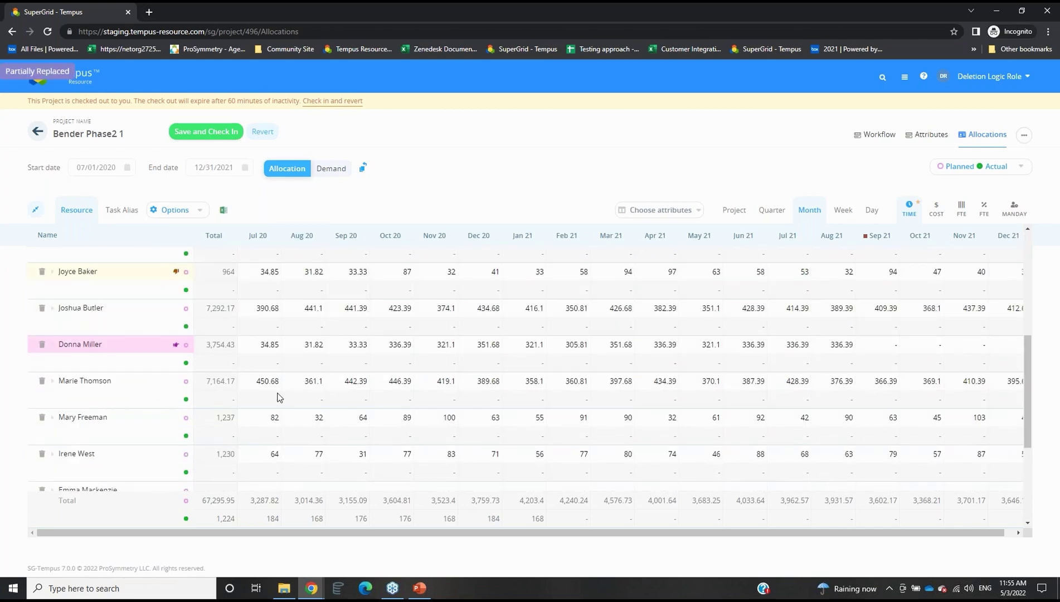
{"action": "left_click", "coordinate": [93, 327]}
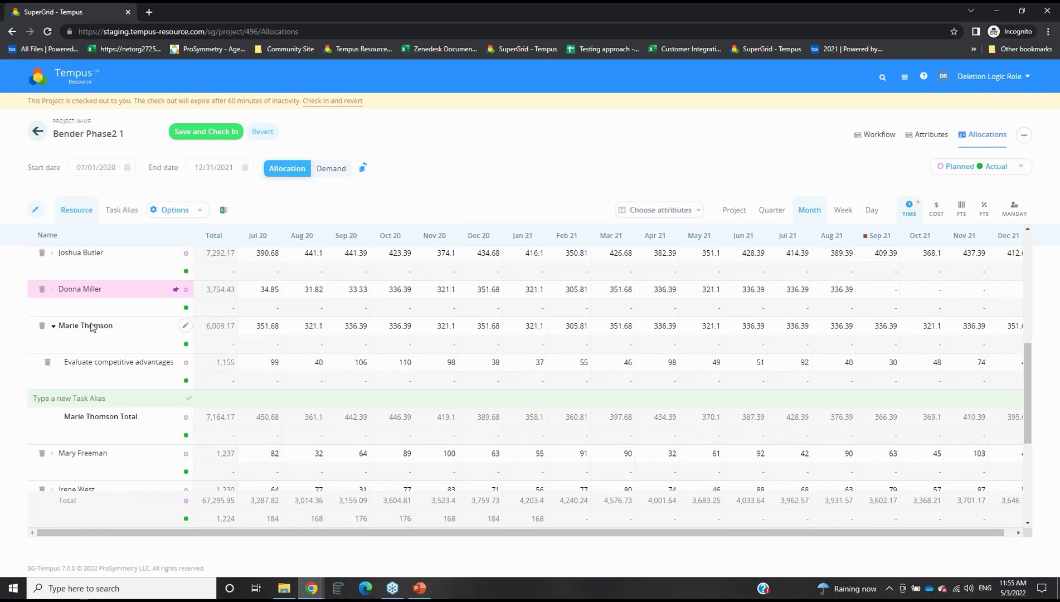
{"action": "left_click", "coordinate": [93, 324]}
{"action": "scroll", "coordinate": [156, 310], "scroll_direction": "up", "scroll_amount": 4}
{"action": "scroll", "coordinate": [212, 345], "scroll_direction": "up", "scroll_amount": 2}
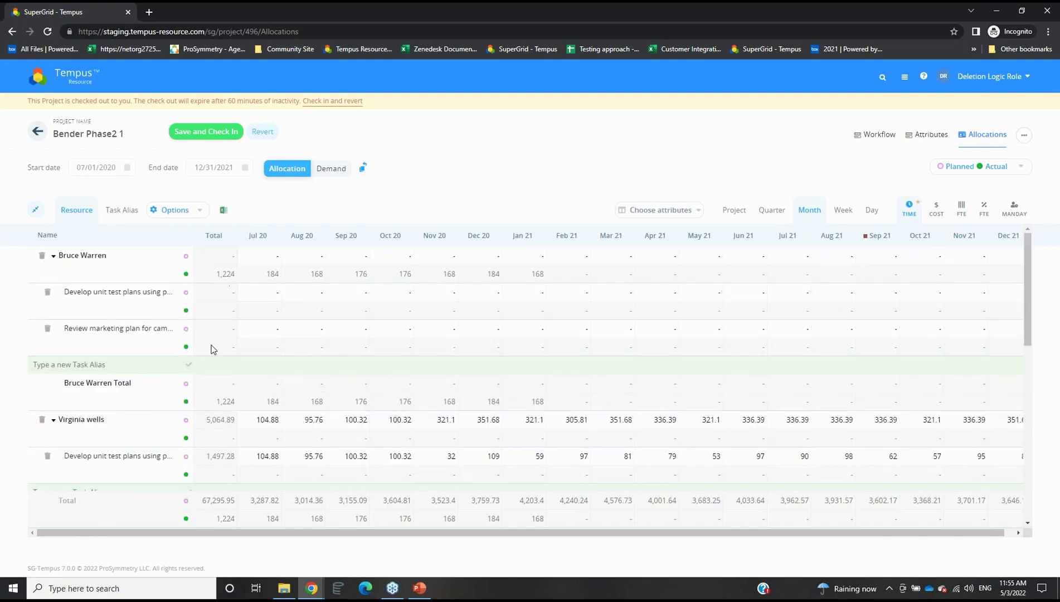
{"action": "scroll", "coordinate": [234, 419], "scroll_direction": "down", "scroll_amount": 3}
{"action": "scroll", "coordinate": [243, 418], "scroll_direction": "down", "scroll_amount": 6}
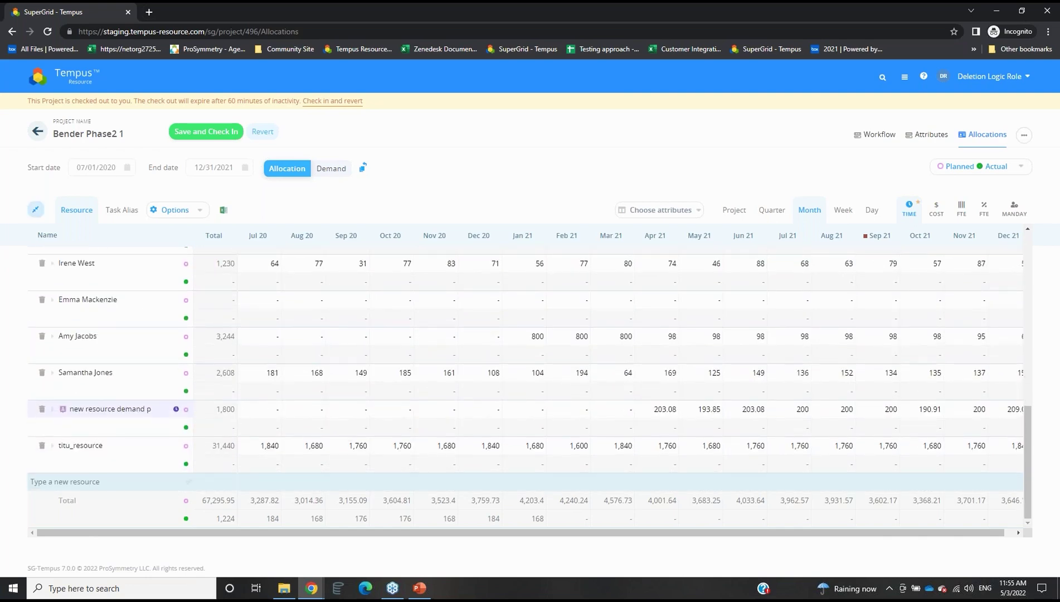
Revert the changes to Bender Phase2 1, return to the project list, and open Astro Phase 7
{"action": "left_click", "coordinate": [267, 134]}
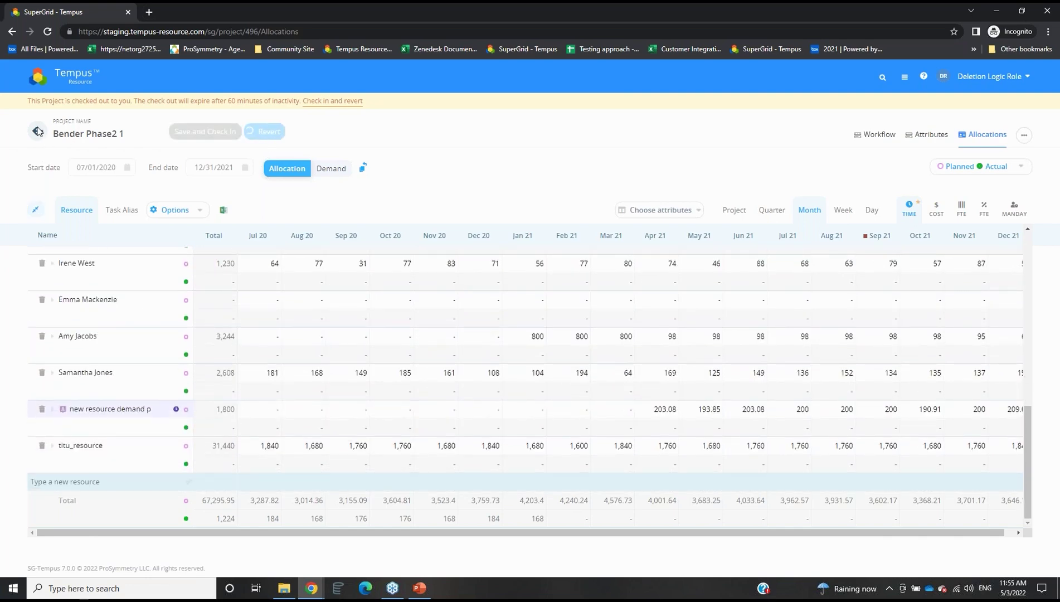
{"action": "left_click", "coordinate": [38, 131]}
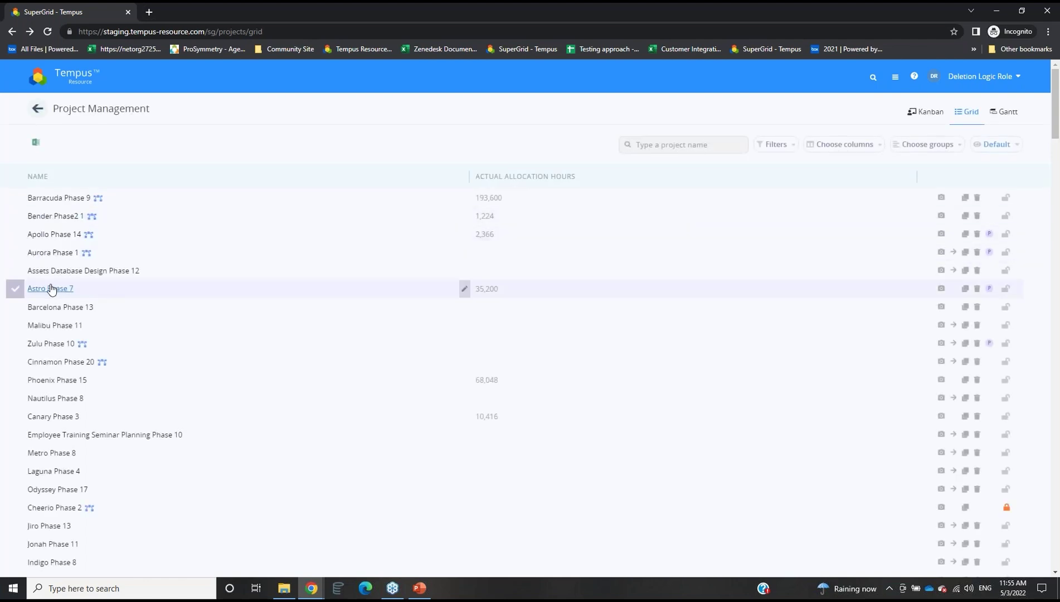
{"action": "left_click", "coordinate": [55, 288]}
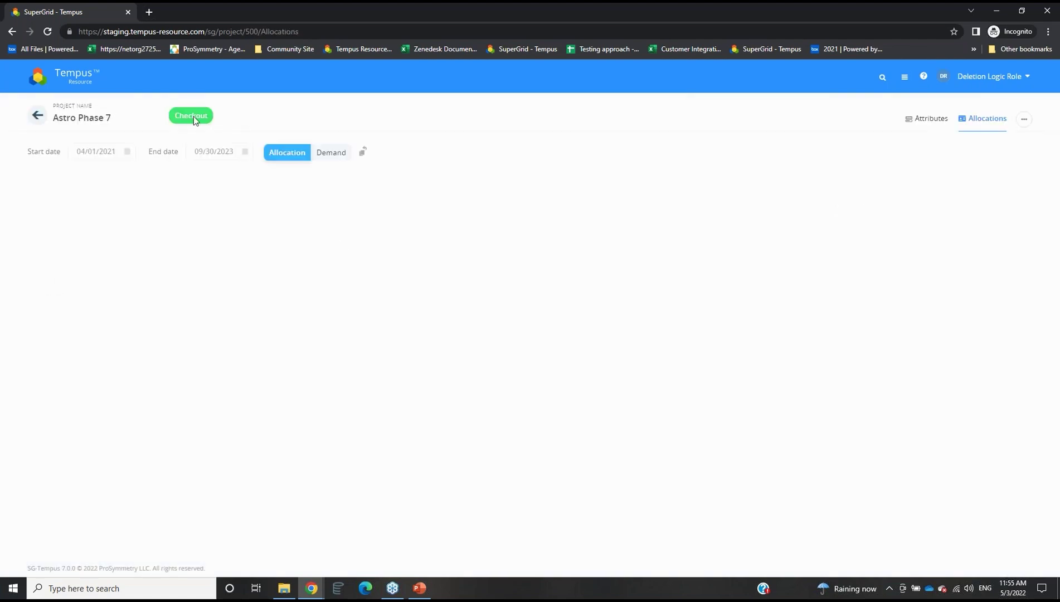
Show planned and actual allocations together, locate the resource that has actual hours, and check out Astro Phase 7
{"action": "left_click", "coordinate": [996, 152]}
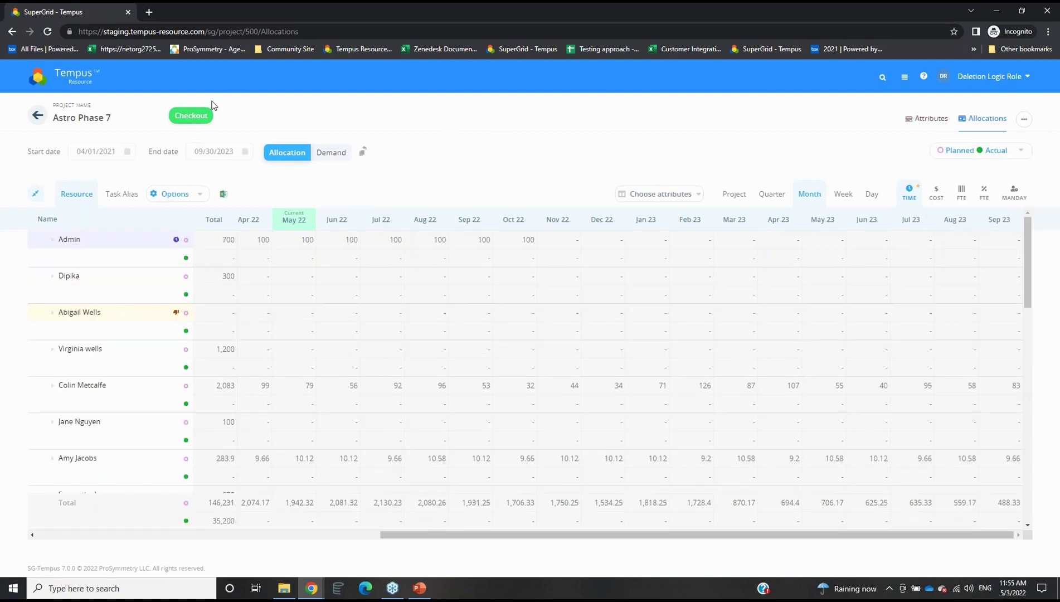
{"action": "scroll", "coordinate": [286, 285], "scroll_direction": "down", "scroll_amount": 5}
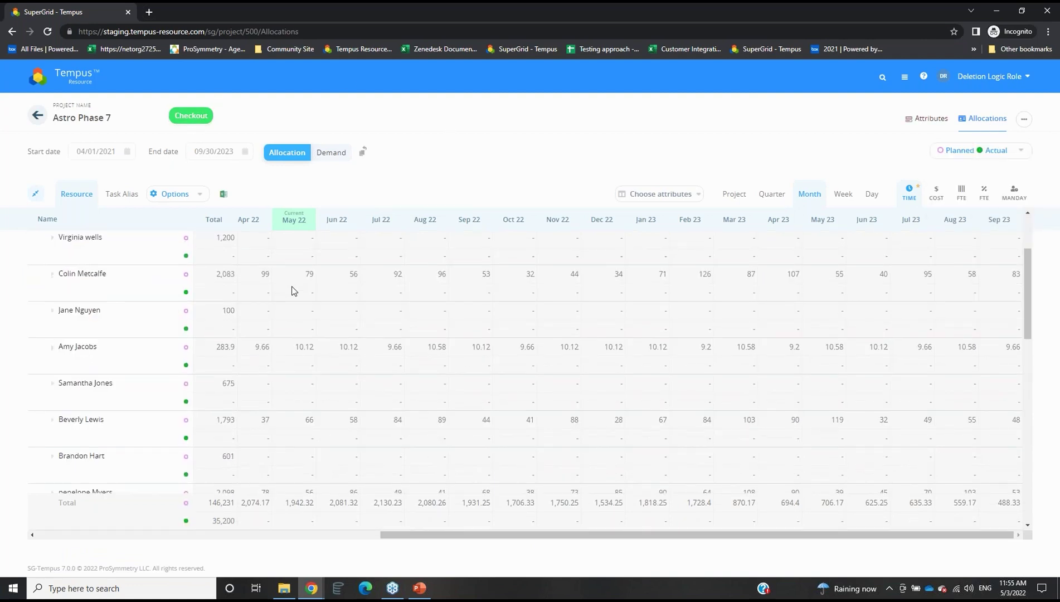
{"action": "scroll", "coordinate": [294, 287], "scroll_direction": "down", "scroll_amount": 5}
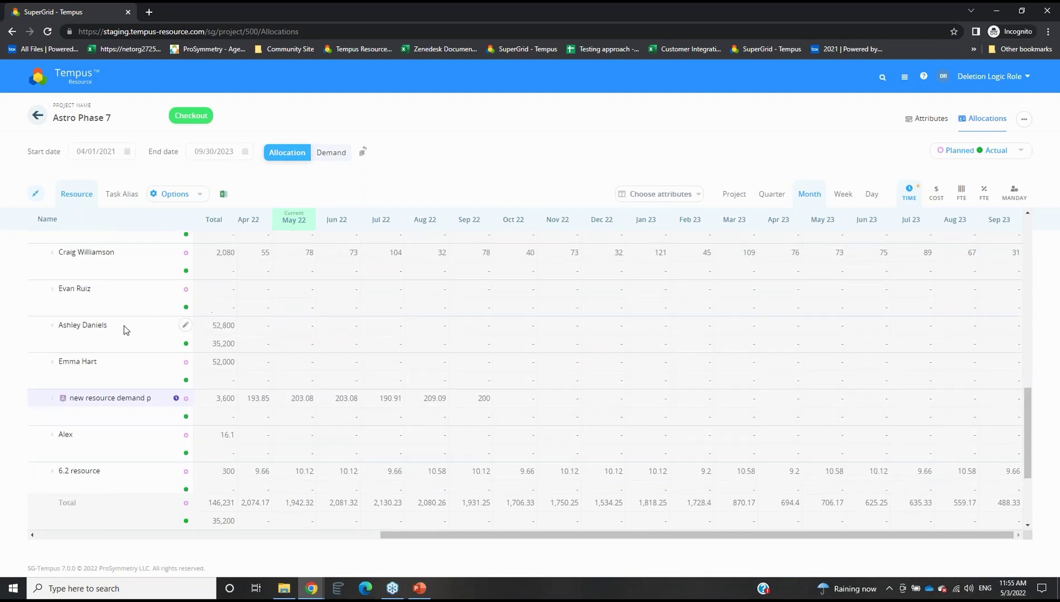
{"action": "left_click", "coordinate": [103, 328]}
{"action": "left_click", "coordinate": [198, 116]}
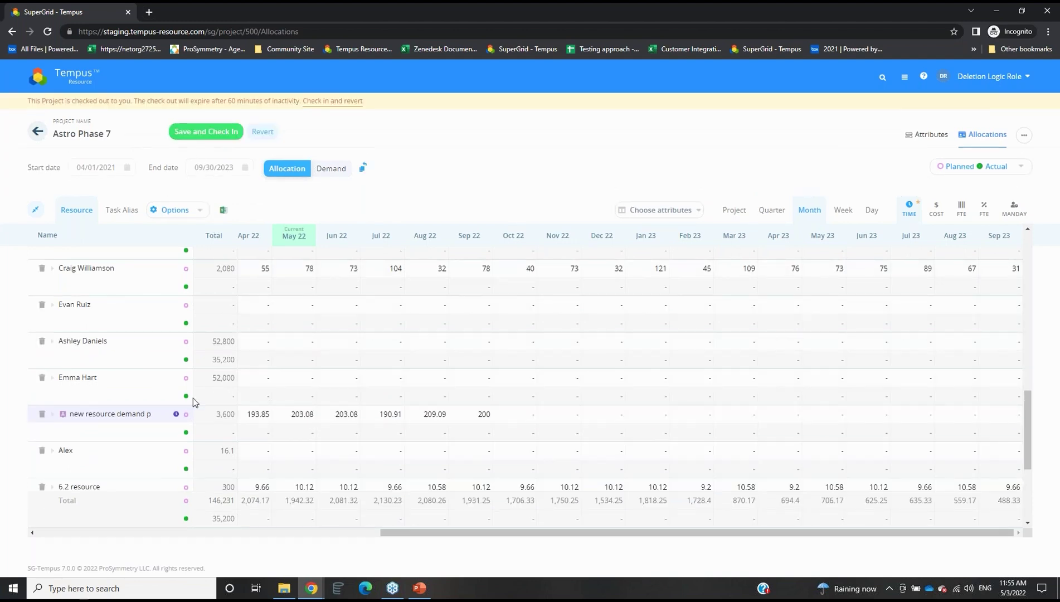
Expand the resource with actual hours and compare its planned and actual values from July 2021 onward
{"action": "left_click", "coordinate": [128, 346]}
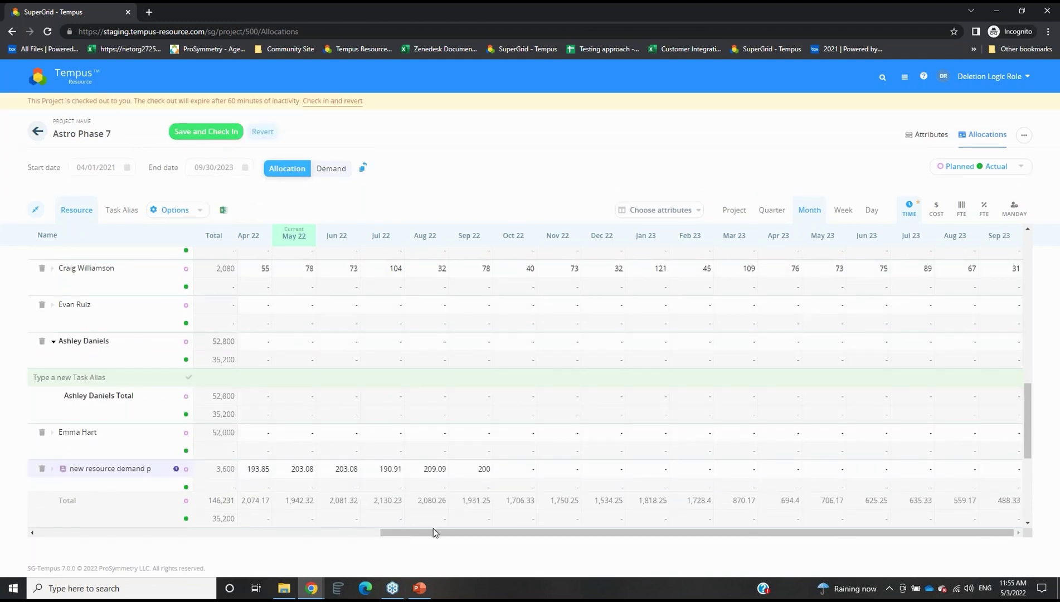
{"action": "left_click_drag", "start_coordinate": [496, 538], "coordinate": [191, 516]}
{"action": "left_click_drag", "start_coordinate": [364, 337], "coordinate": [468, 341]}
{"action": "left_click_drag", "start_coordinate": [364, 361], "coordinate": [428, 365]}
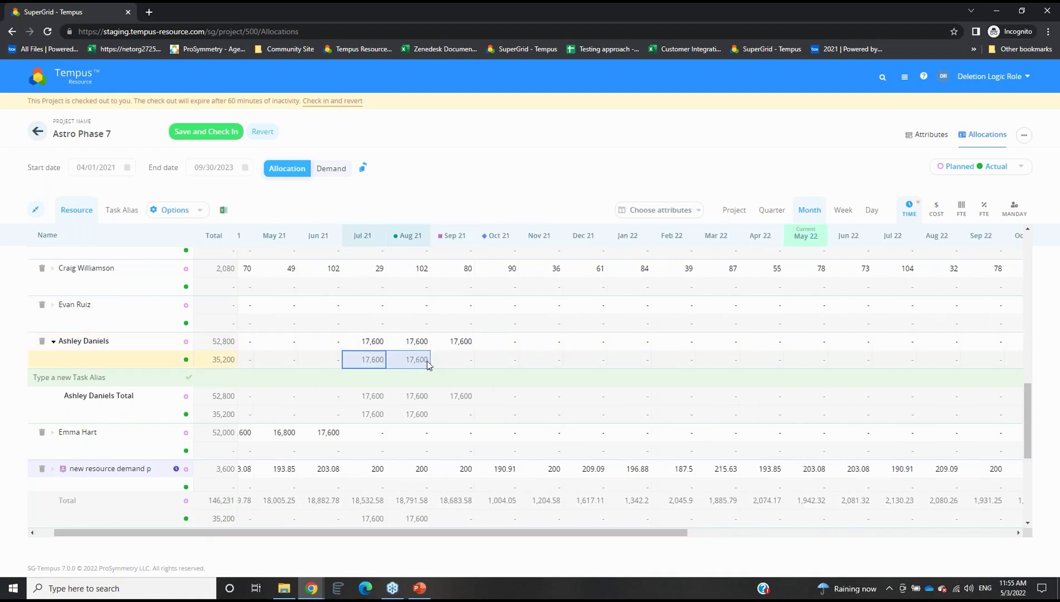
Delete the resource that has actual hours and review its planned and actual rows from July 2021 onward
{"action": "left_click", "coordinate": [40, 344]}
{"action": "left_click_drag", "start_coordinate": [360, 343], "coordinate": [500, 352]}
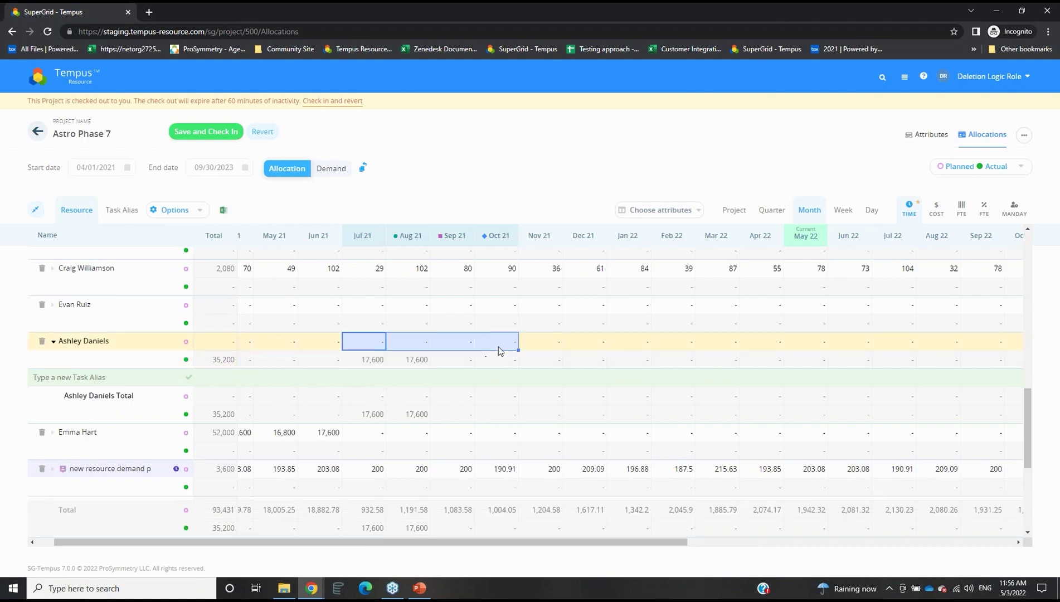
{"action": "left_click_drag", "start_coordinate": [369, 360], "coordinate": [437, 363]}
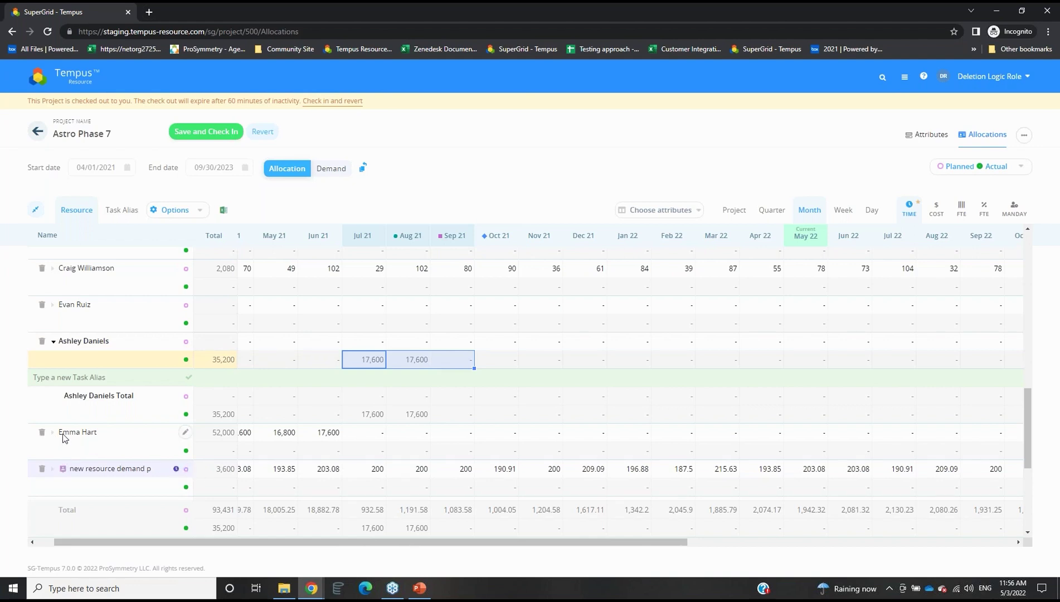
Delete the resource with 52,000 planned hours and no actuals, and compare the planned and actual rows of the resource above it
{"action": "left_click", "coordinate": [110, 433]}
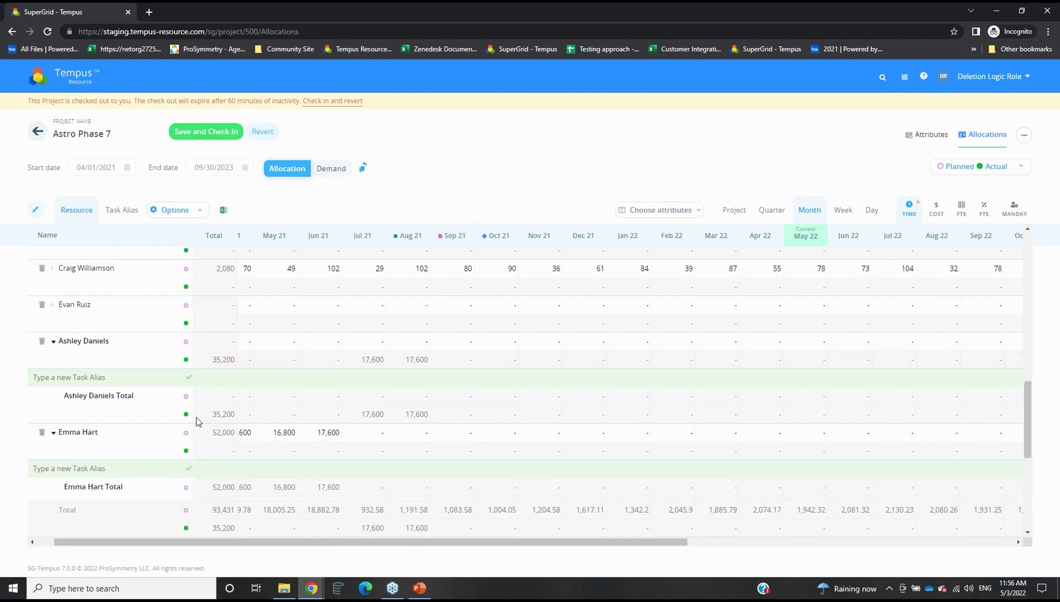
{"action": "left_click", "coordinate": [42, 435]}
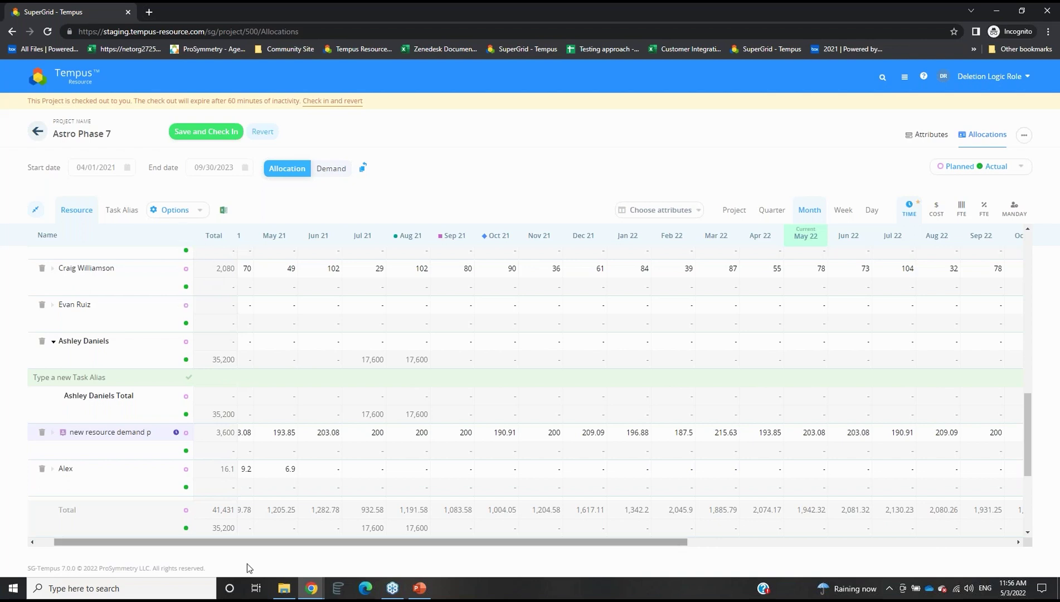
{"action": "left_click_drag", "start_coordinate": [270, 541], "coordinate": [252, 541]}
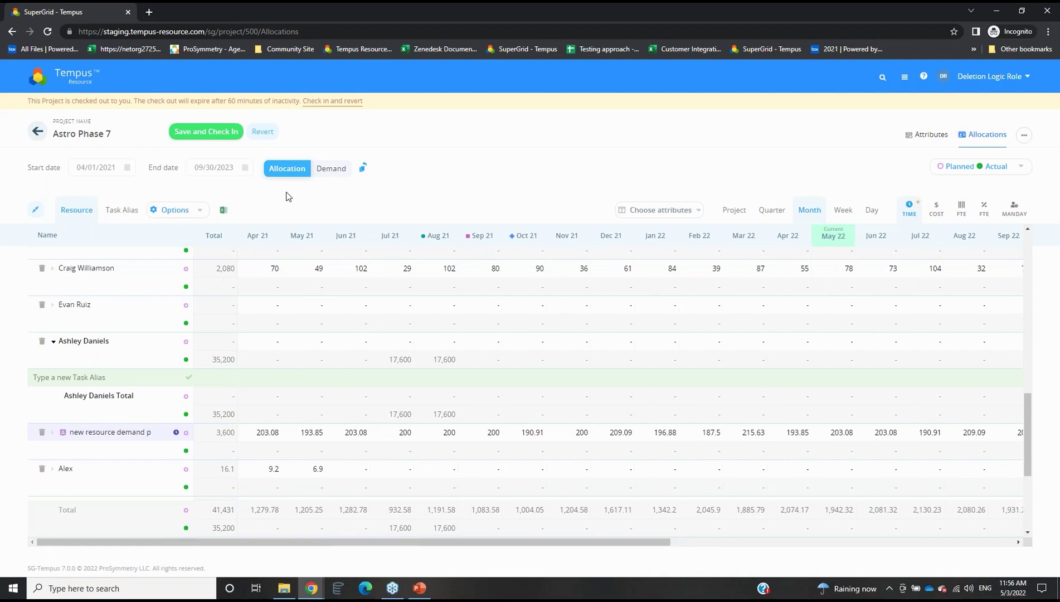
{"action": "left_click_drag", "start_coordinate": [255, 343], "coordinate": [587, 343]}
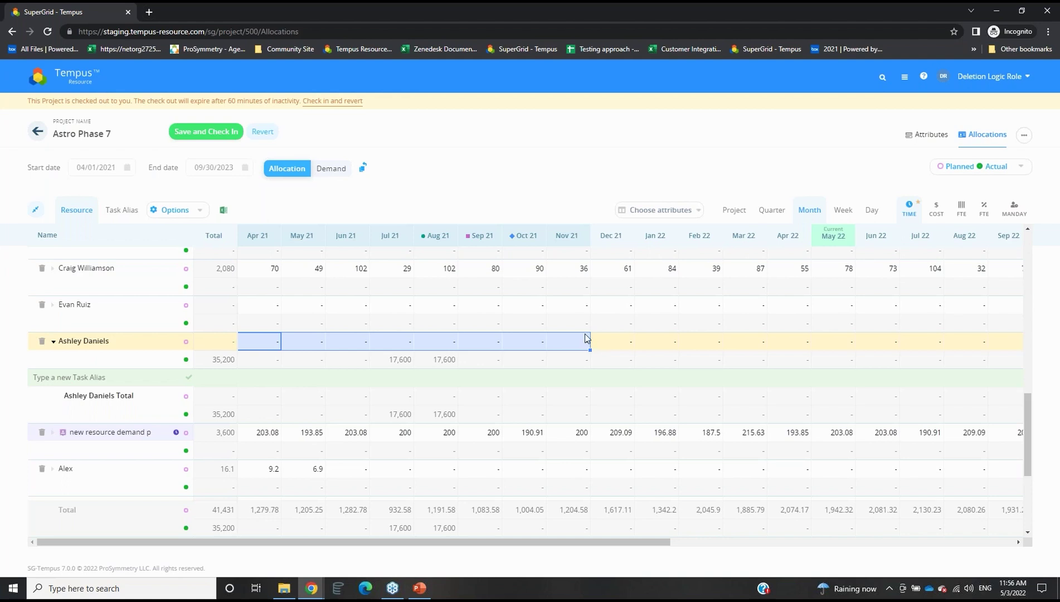
{"action": "left_click_drag", "start_coordinate": [260, 360], "coordinate": [506, 367]}
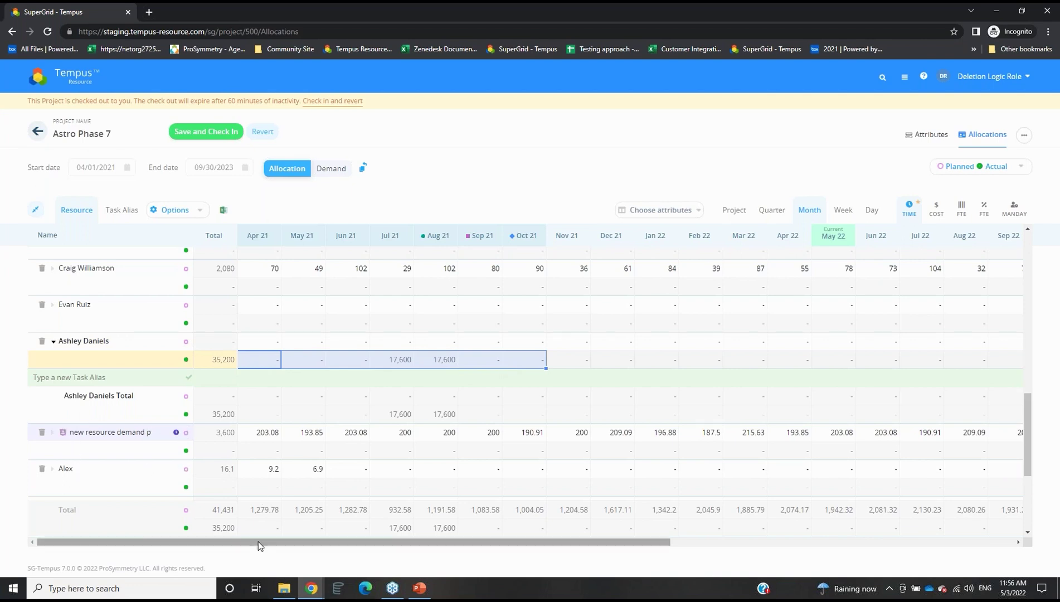
Delete the resource with 16.1 planned hours and no actuals, and save and check in Astro Phase 7
{"action": "left_click", "coordinate": [95, 470]}
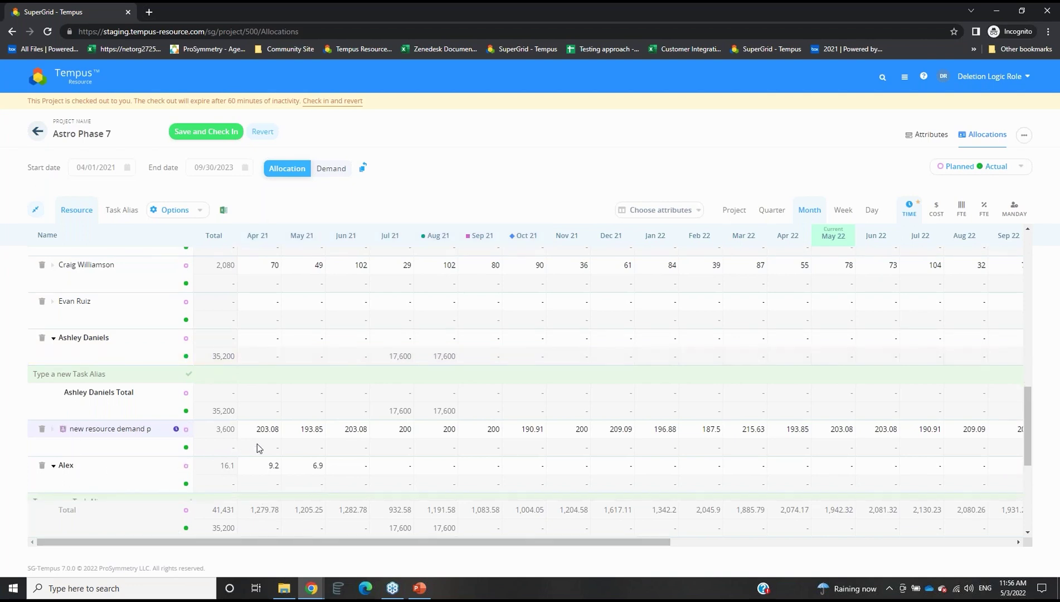
{"action": "scroll", "coordinate": [258, 448], "scroll_direction": "down", "scroll_amount": 1}
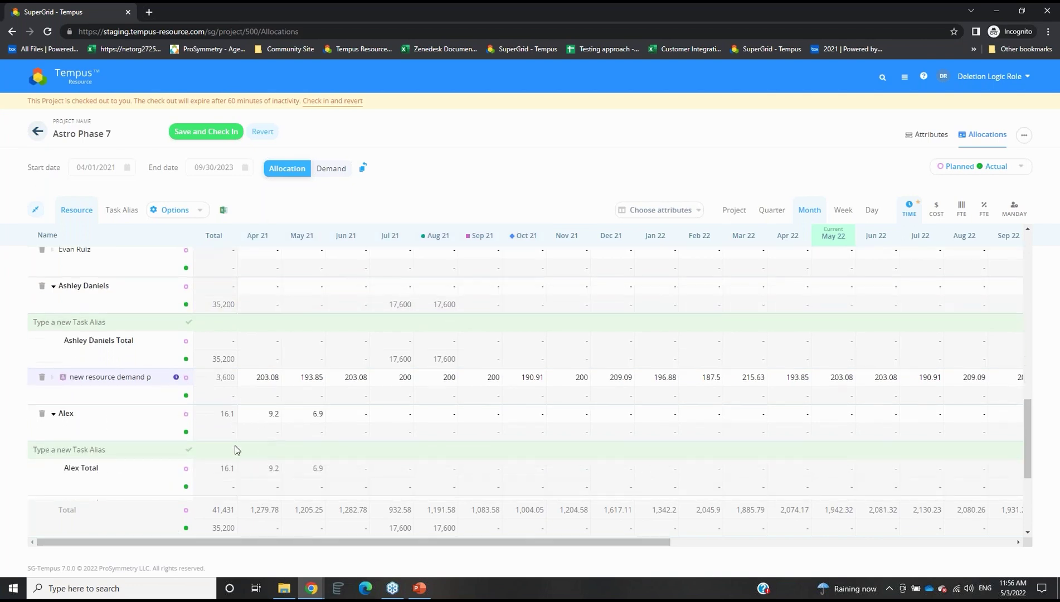
{"action": "left_click", "coordinate": [42, 414]}
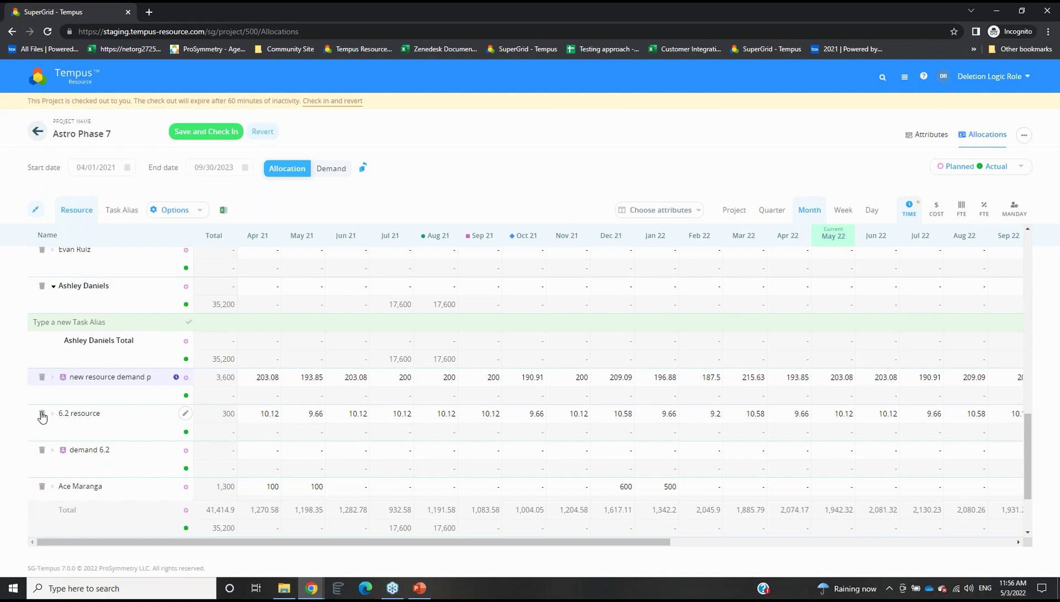
{"action": "left_click", "coordinate": [213, 136]}
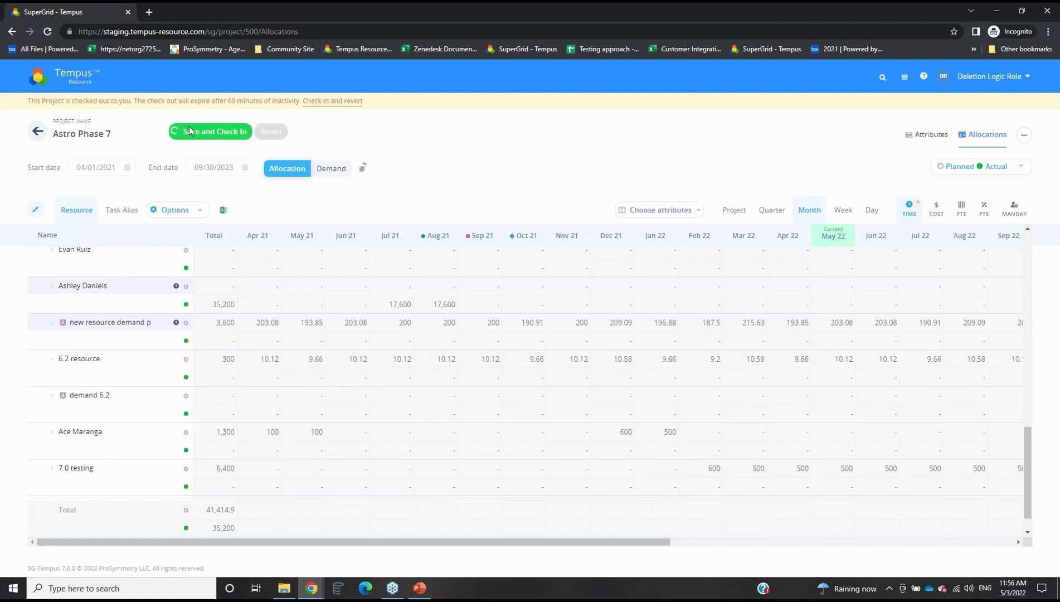
Switch to the release 7.0 presentation in PowerPoint, start the slide show at slide 14, and advance to the New Project Schedule slide
{"action": "left_click", "coordinate": [419, 589]}
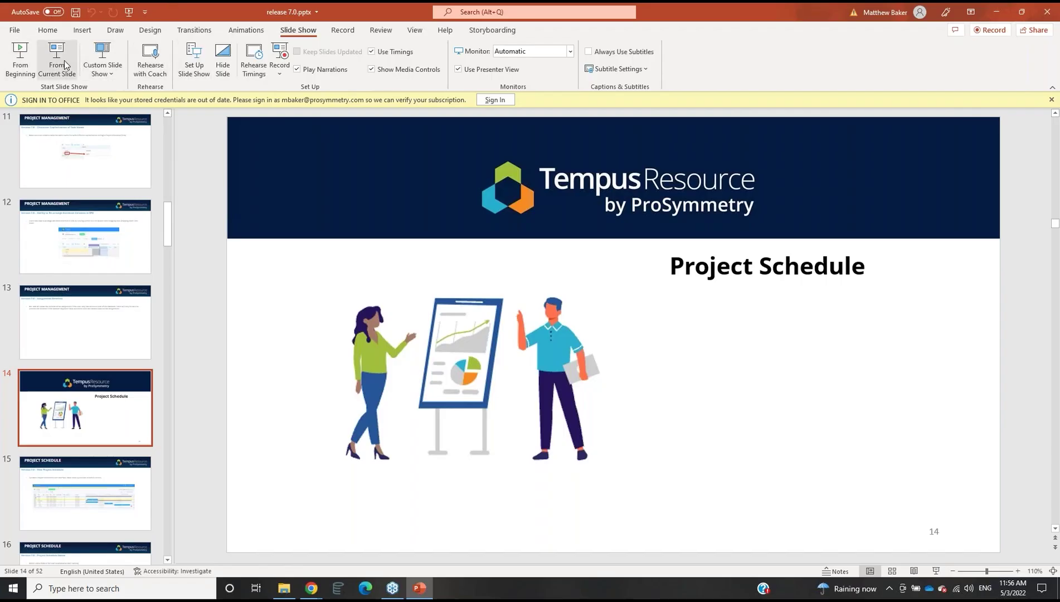
{"action": "left_click", "coordinate": [62, 63]}
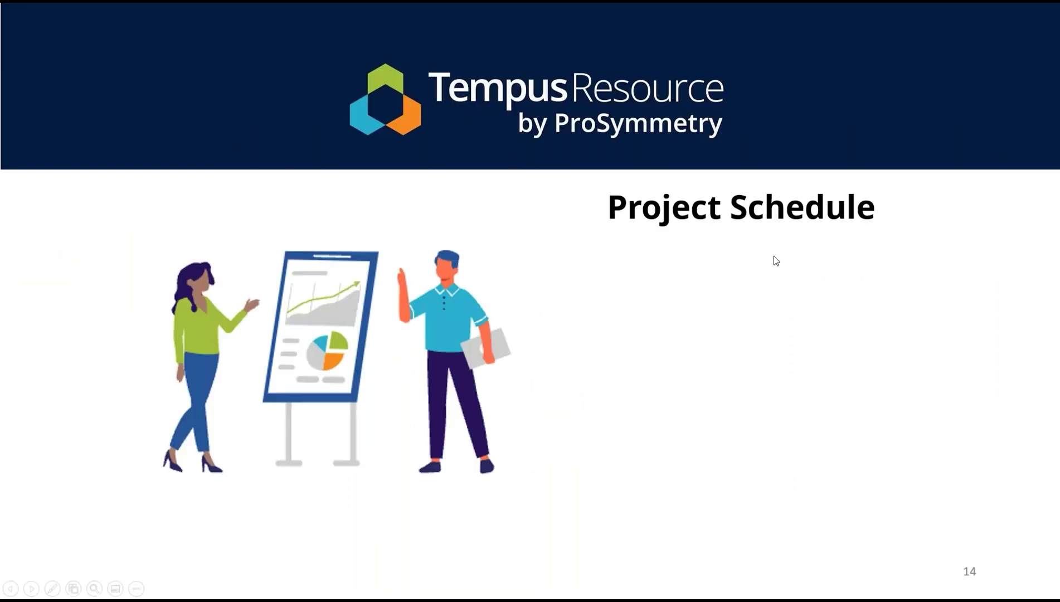
{"action": "left_click", "coordinate": [774, 256]}
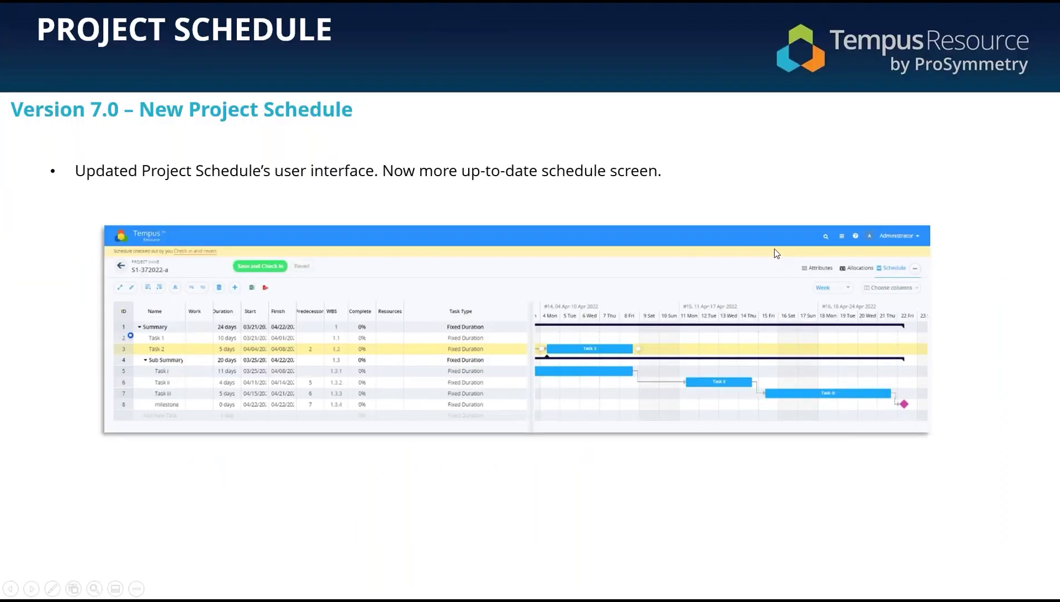
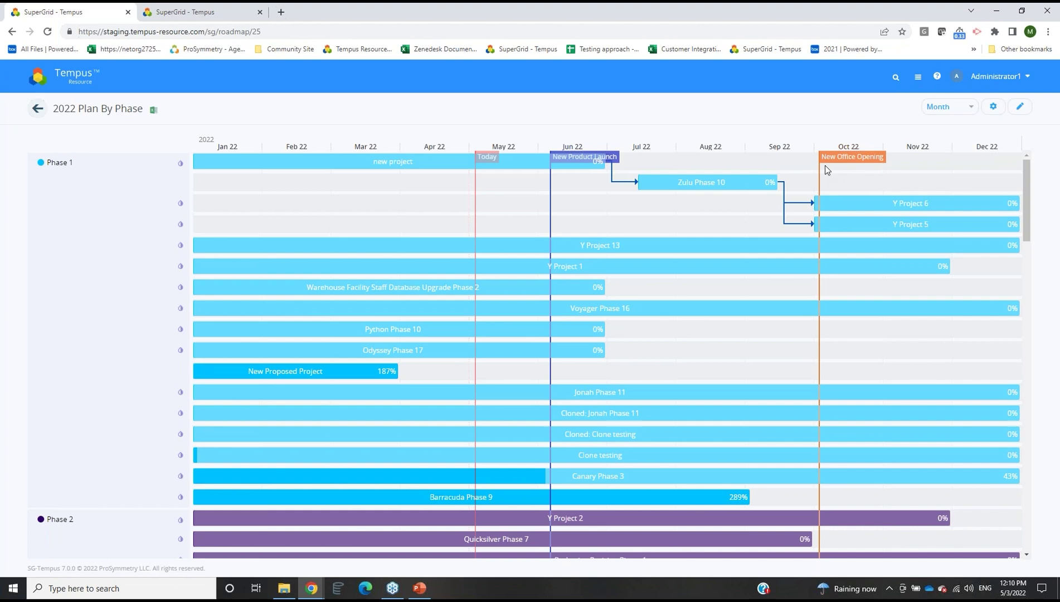
Open the 2022 Plan By Phase roadmap for editing and view the date options of the New Product Launch milestone
{"action": "left_click", "coordinate": [1021, 107]}
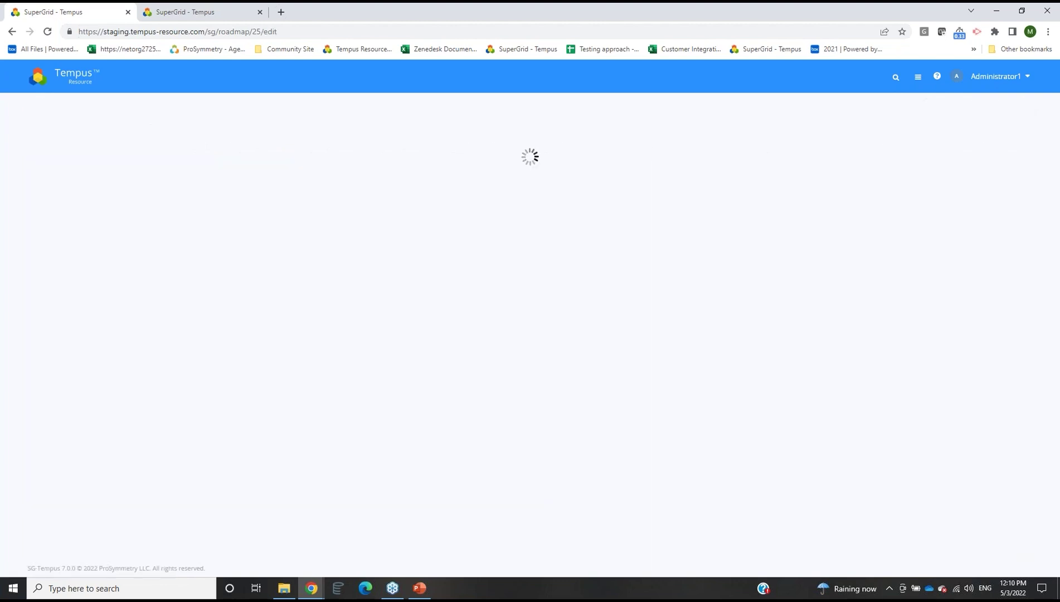
{"action": "scroll", "coordinate": [969, 132], "scroll_direction": "down", "scroll_amount": 2}
{"action": "scroll", "coordinate": [797, 365], "scroll_direction": "down", "scroll_amount": 1}
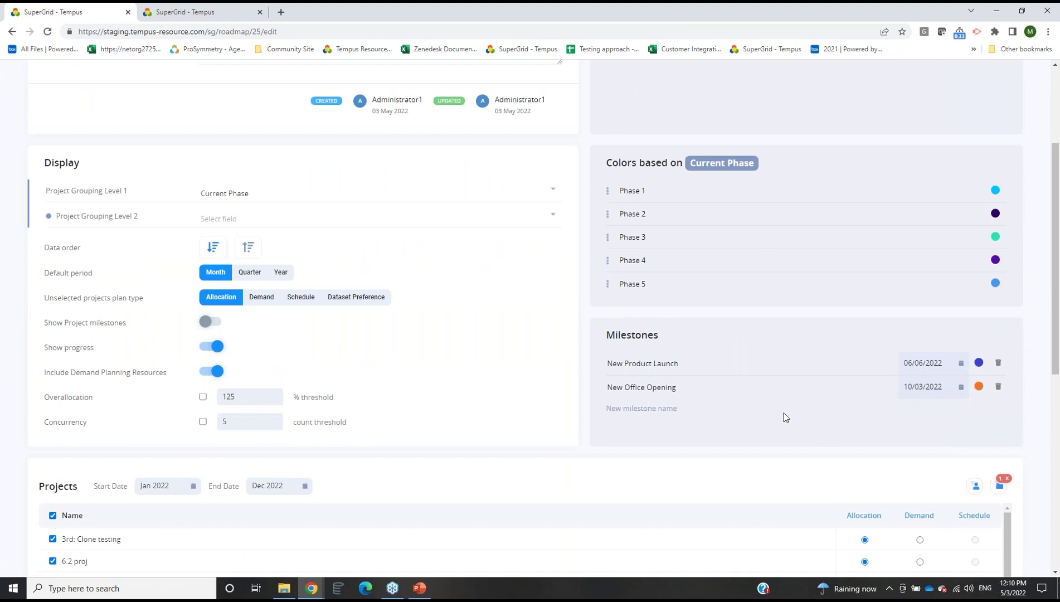
{"action": "left_click", "coordinate": [925, 363]}
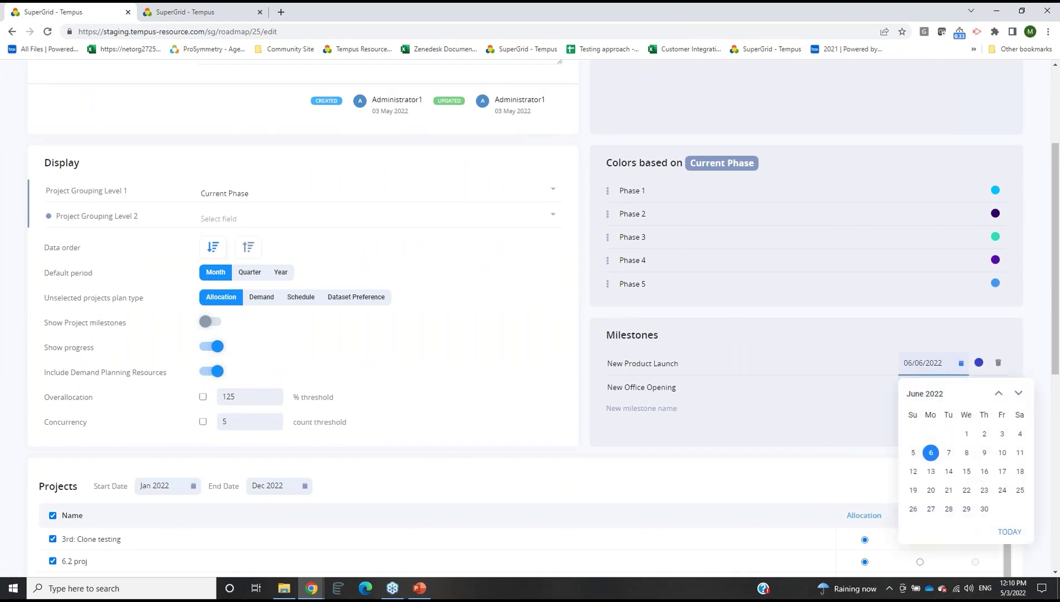
{"action": "left_click", "coordinate": [1024, 336]}
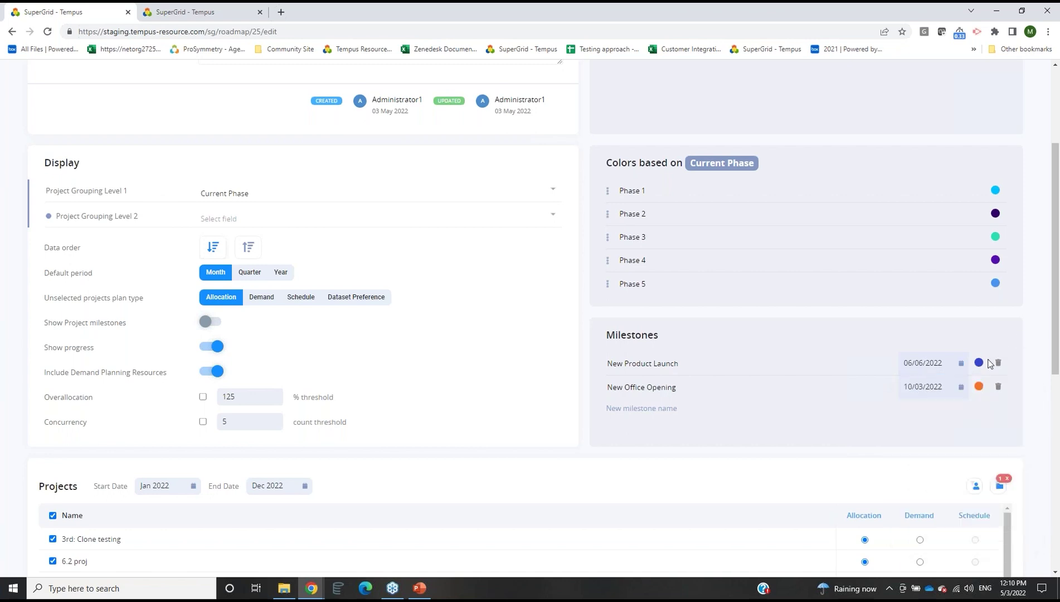
Set the New Product Launch milestone color to pink and the New Office Opening milestone color to green
{"action": "left_click", "coordinate": [980, 363]}
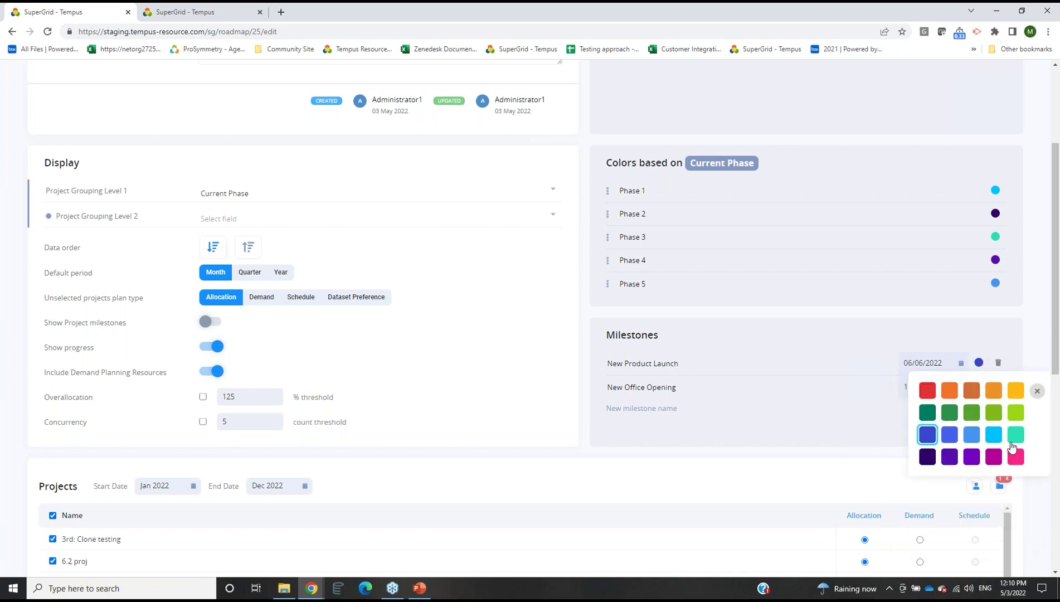
{"action": "left_click", "coordinate": [1012, 458]}
{"action": "left_click", "coordinate": [1037, 337]}
{"action": "left_click", "coordinate": [979, 387]}
{"action": "left_click", "coordinate": [949, 436]}
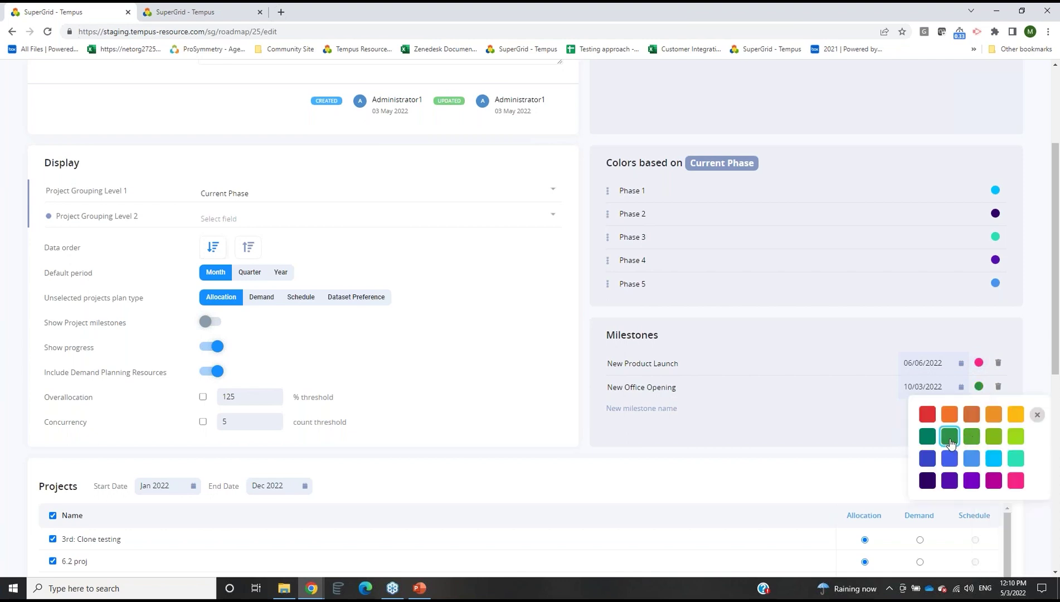
Add a new roadmap milestone named "Go -Live" to the 2022 Plan By Phase roadmap
{"action": "left_click", "coordinate": [847, 429]}
{"action": "left_click", "coordinate": [668, 410]}
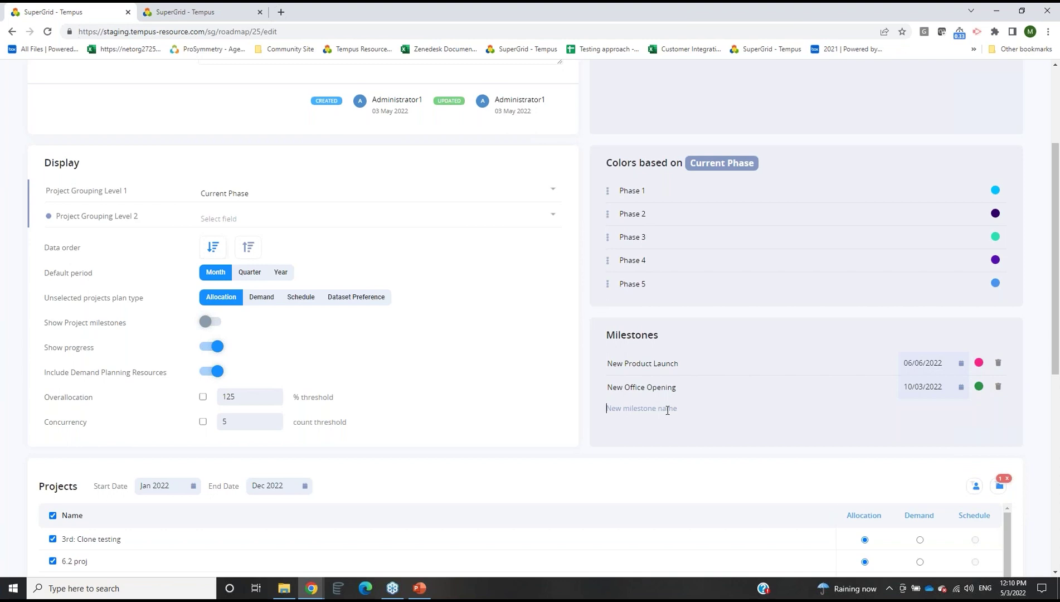
{"action": "type", "text": "Go"}
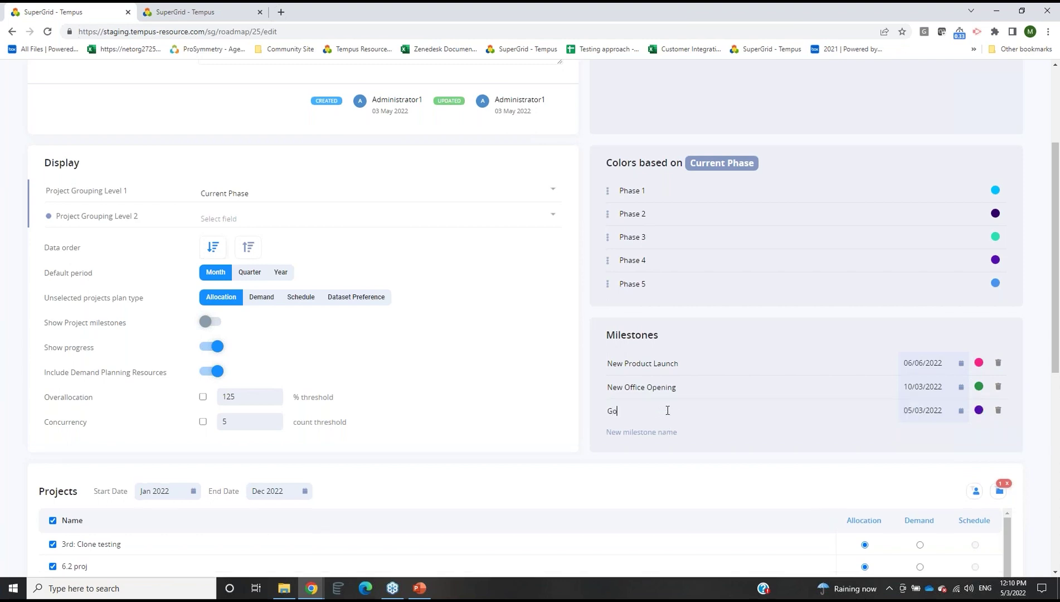
{"action": "type", "text": " - Live"}
{"action": "key", "text": "BackSpace"}
{"action": "key", "text": "BackSpace"}
{"action": "key", "text": "BackSpace"}
{"action": "key", "text": "BackSpace"}
{"action": "key", "text": "BackSpace"}
{"action": "type", "text": "Live"}
Set the date of the Go -Live milestone to 11/30/2022
{"action": "left_click", "coordinate": [926, 411]}
{"action": "left_click", "coordinate": [1019, 245]}
{"action": "left_click", "coordinate": [1019, 246]}
{"action": "left_click", "coordinate": [1019, 246]}
{"action": "left_click", "coordinate": [1019, 246]}
{"action": "left_click", "coordinate": [1019, 247]}
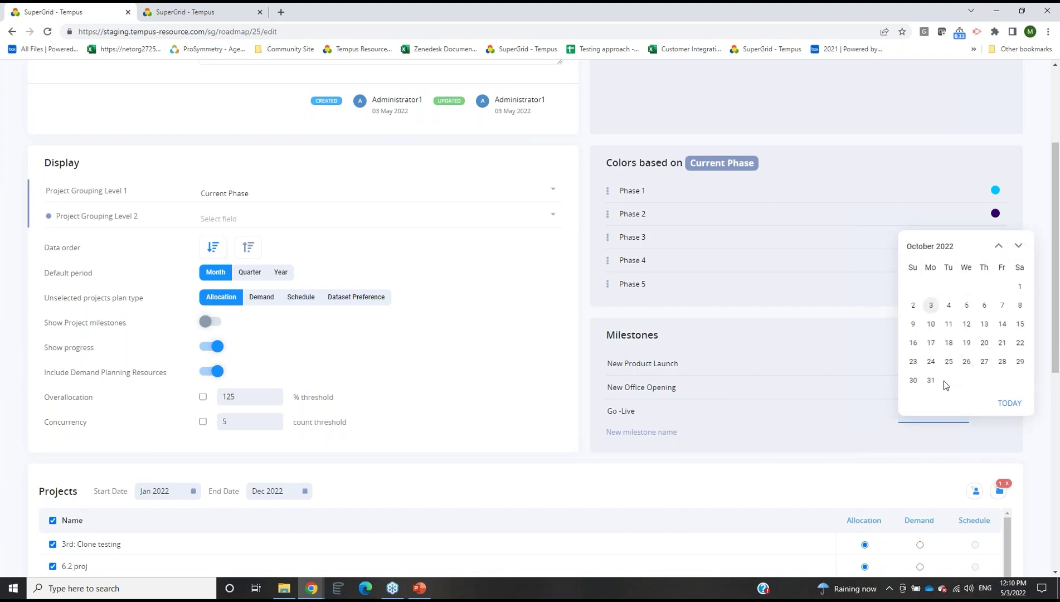
{"action": "left_click", "coordinate": [1019, 246]}
{"action": "left_click", "coordinate": [967, 361]}
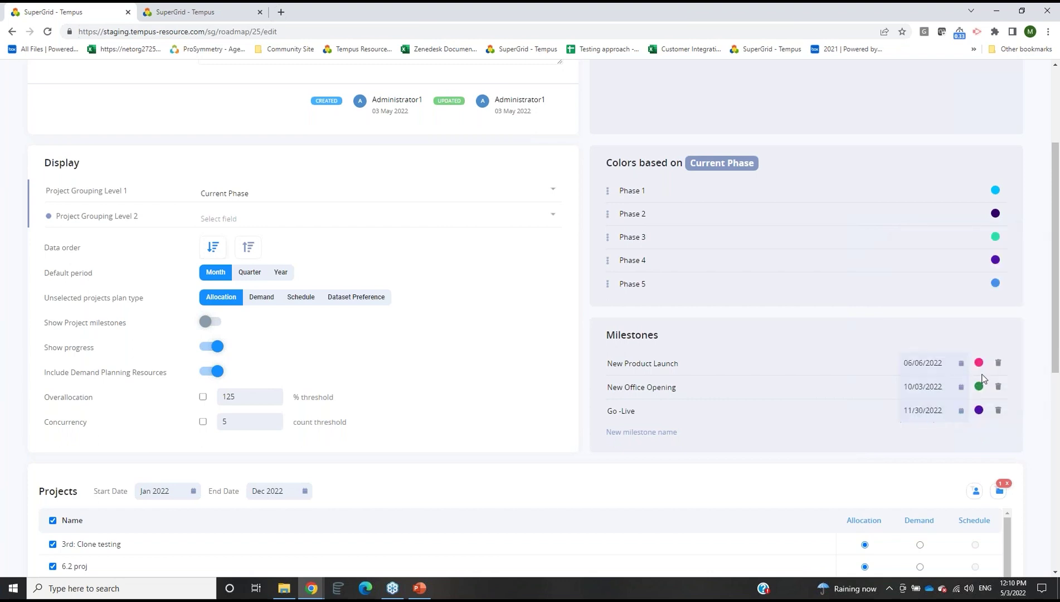
Set the Go -Live milestone color to light blue, then update the roadmap and return to its timeline
{"action": "left_click", "coordinate": [978, 410]}
{"action": "left_click", "coordinate": [994, 482]}
{"action": "left_click", "coordinate": [1039, 394]}
{"action": "scroll", "coordinate": [1020, 393], "scroll_direction": "up", "scroll_amount": 3}
{"action": "left_click", "coordinate": [193, 113]}
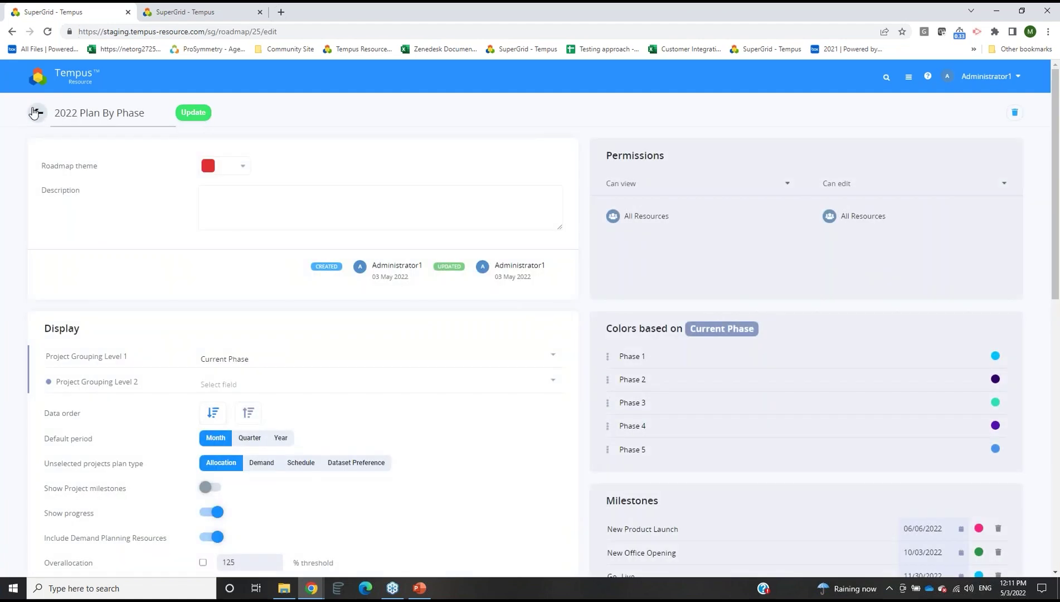
{"action": "left_click", "coordinate": [35, 112]}
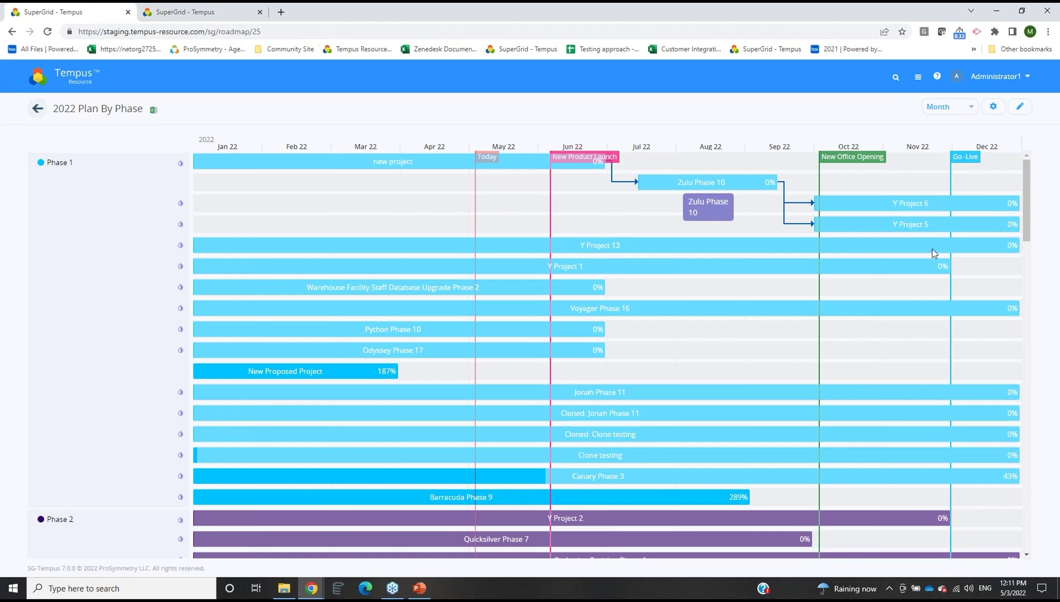
Edit the roadmap to enable Overallocation and turn off Show progress and Include Demand Planning Resources, then update it and return to the timeline
{"action": "left_click", "coordinate": [1021, 110]}
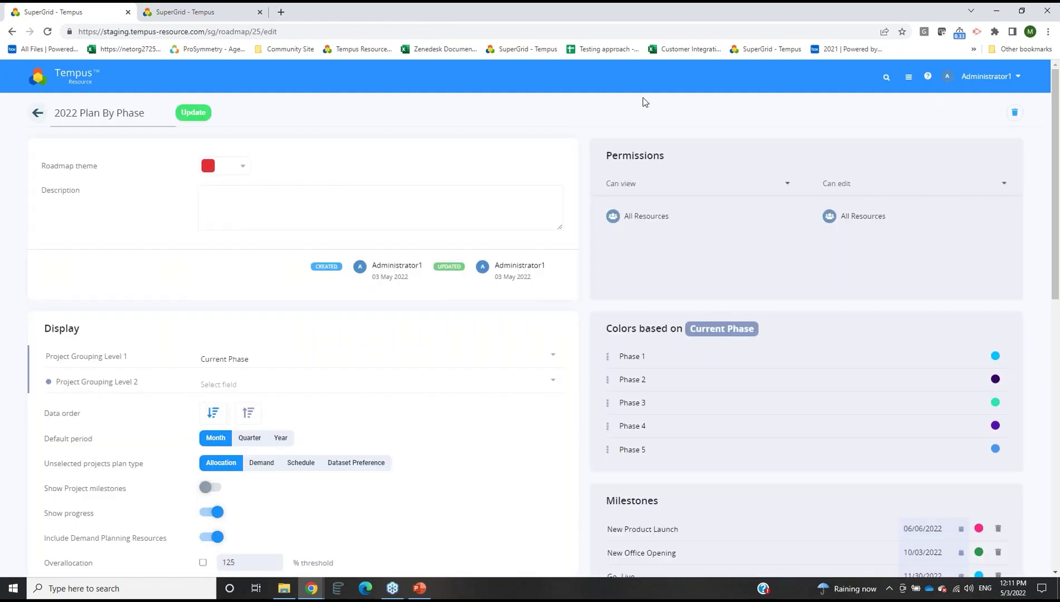
{"action": "scroll", "coordinate": [461, 185], "scroll_direction": "down", "scroll_amount": 1}
{"action": "scroll", "coordinate": [133, 442], "scroll_direction": "down", "scroll_amount": 2}
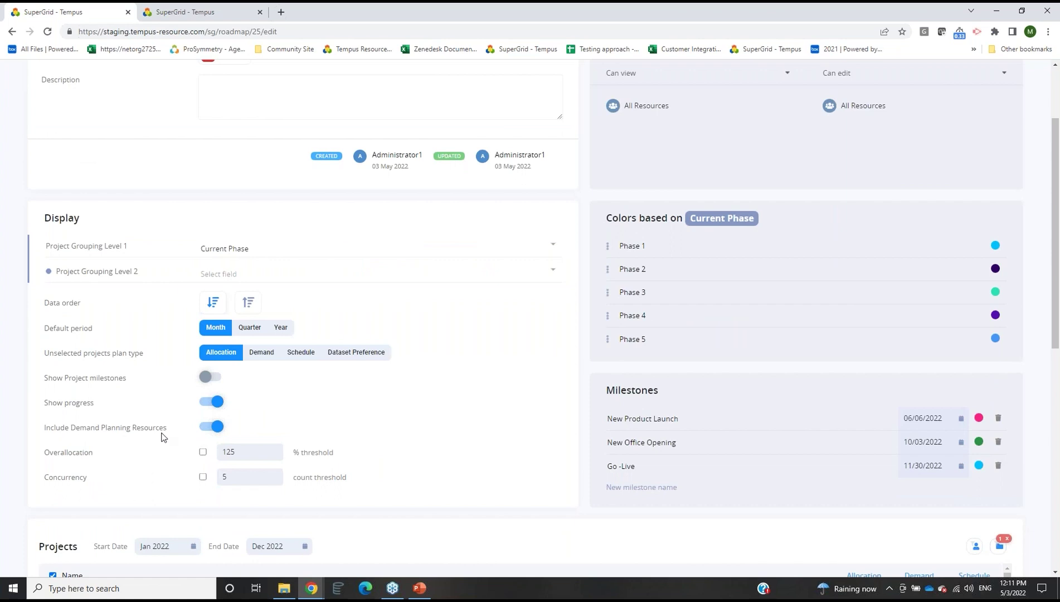
{"action": "scroll", "coordinate": [162, 437], "scroll_direction": "down", "scroll_amount": 1}
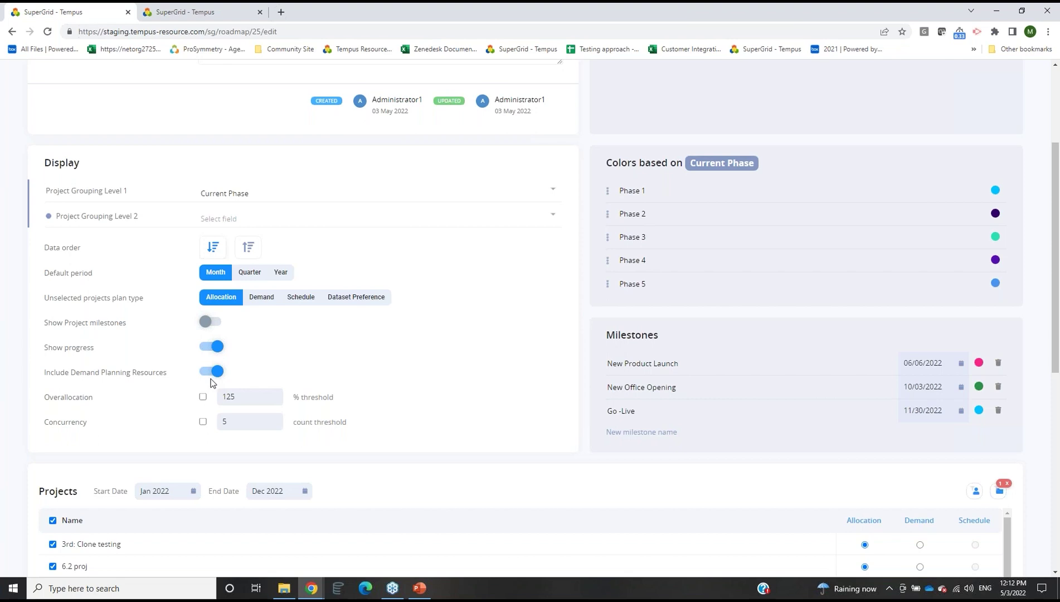
{"action": "left_click", "coordinate": [203, 397]}
{"action": "left_click", "coordinate": [205, 372]}
{"action": "scroll", "coordinate": [400, 286], "scroll_direction": "up", "scroll_amount": 3}
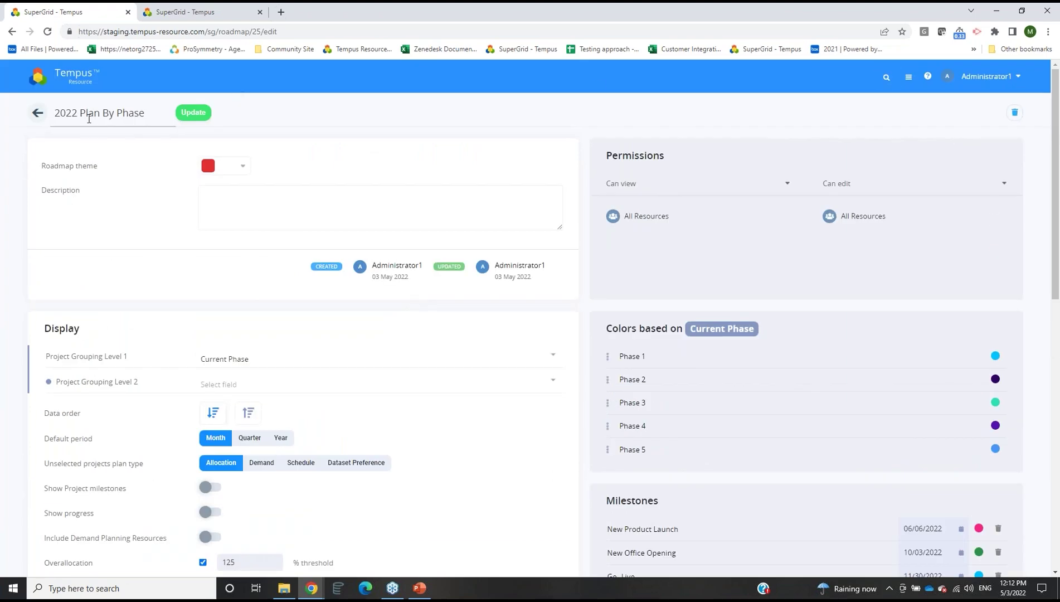
{"action": "left_click", "coordinate": [194, 113]}
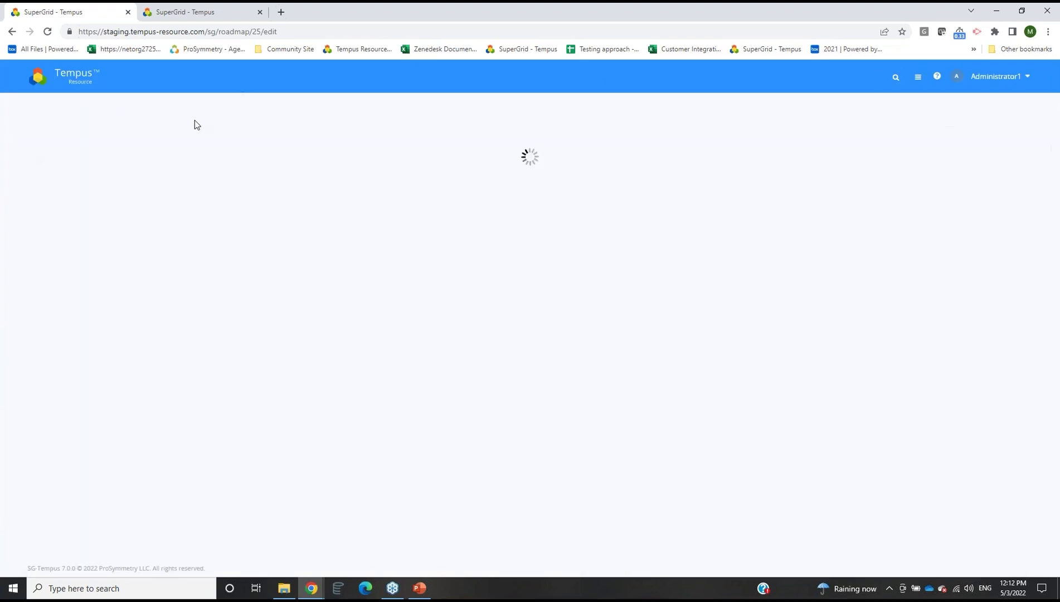
{"action": "left_click", "coordinate": [37, 116]}
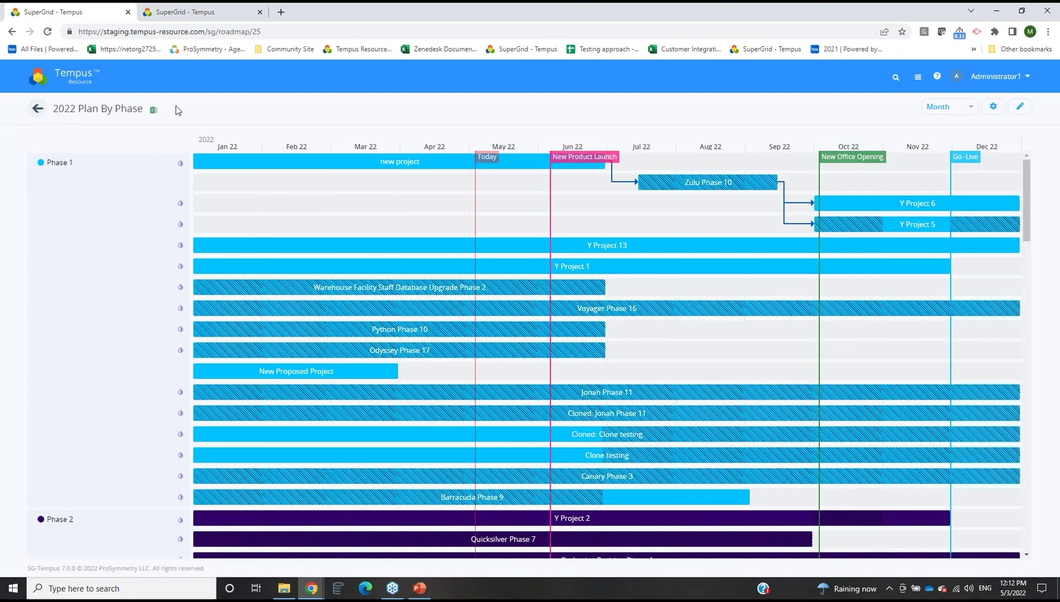
Export the 2022 Plan By Phase roadmap to Excel and open the downloaded workbook
{"action": "left_click", "coordinate": [159, 110]}
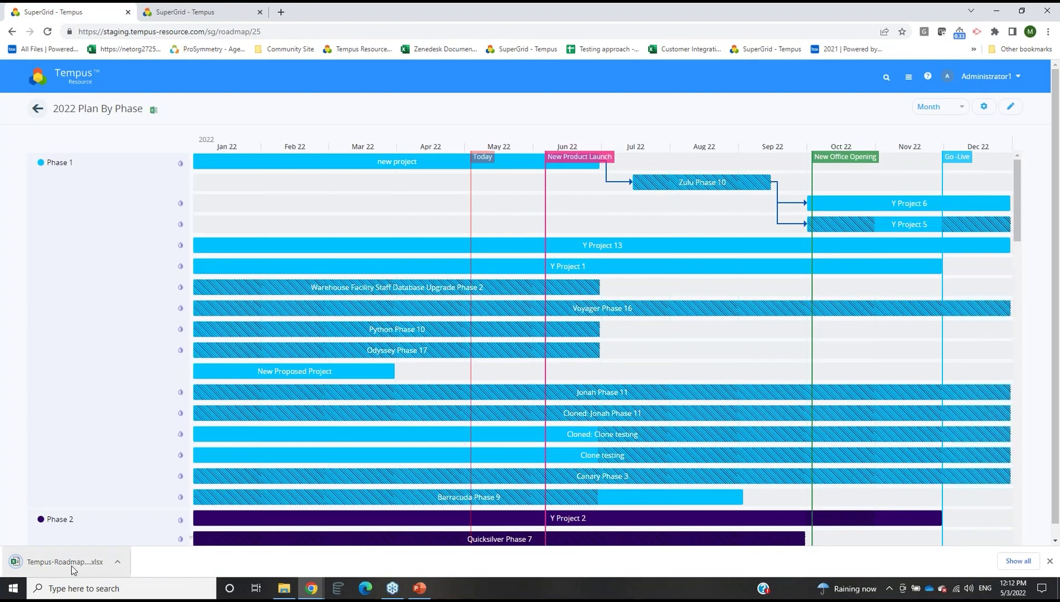
{"action": "left_click", "coordinate": [70, 563]}
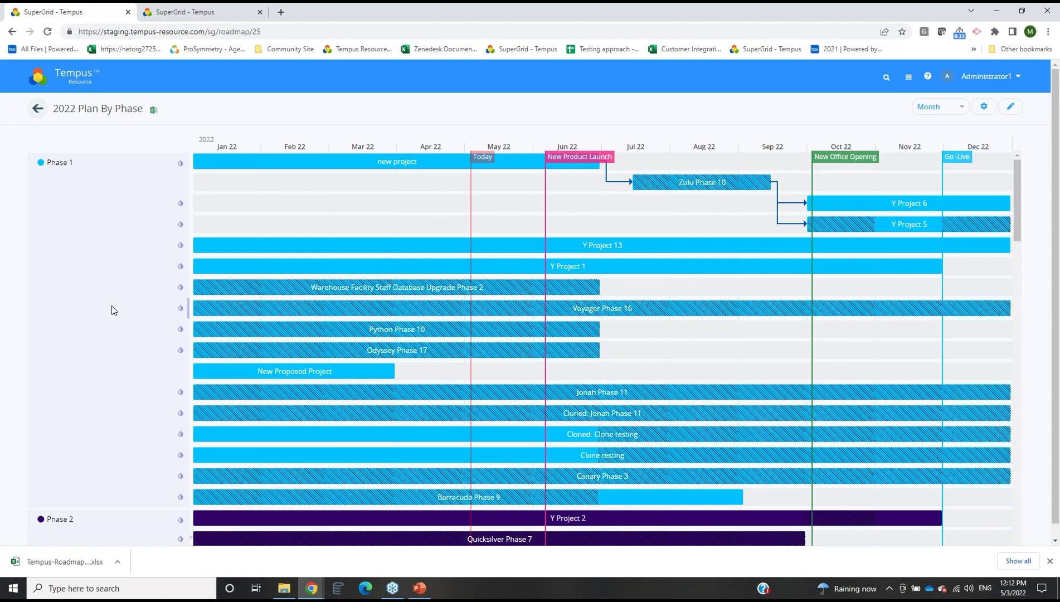
{"action": "left_click", "coordinate": [71, 563]}
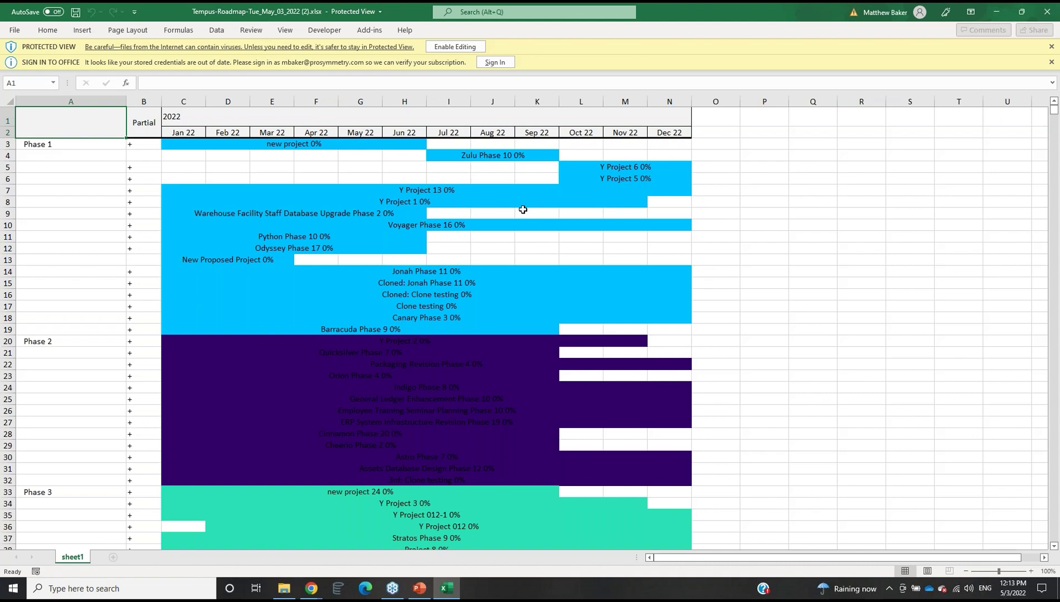
Examine the phase groups, Partial column and project bars in the exported roadmap sheet, then return to the roadmap in the browser
{"action": "scroll", "coordinate": [497, 266], "scroll_direction": "down", "scroll_amount": 7}
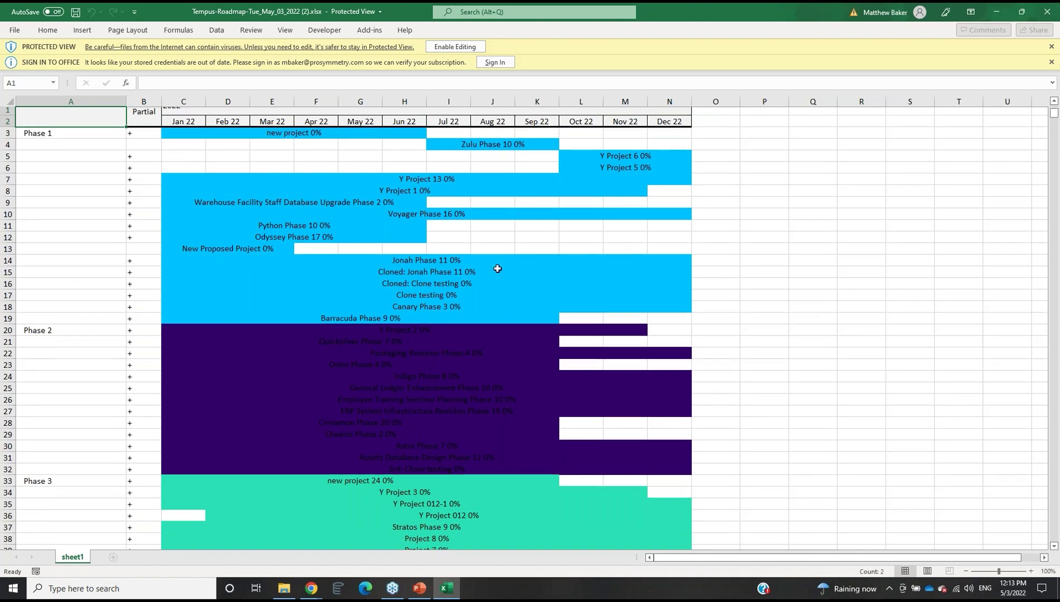
{"action": "scroll", "coordinate": [480, 301], "scroll_direction": "up", "scroll_amount": 7}
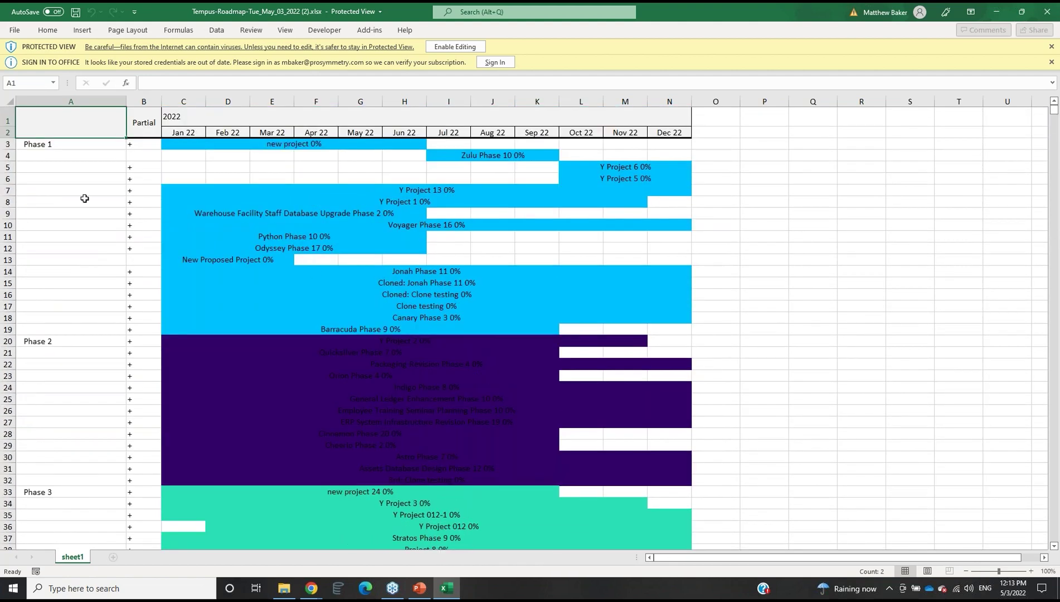
{"action": "left_click", "coordinate": [56, 146]}
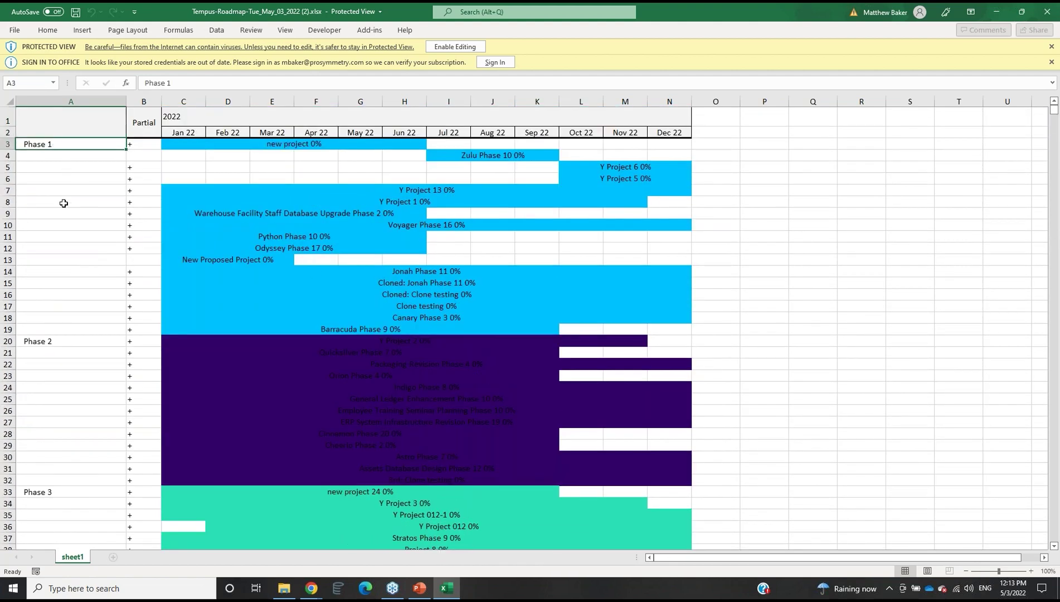
{"action": "left_click", "coordinate": [51, 154]}
{"action": "left_click", "coordinate": [39, 144]}
{"action": "left_click", "coordinate": [84, 156]}
{"action": "left_click", "coordinate": [51, 340]}
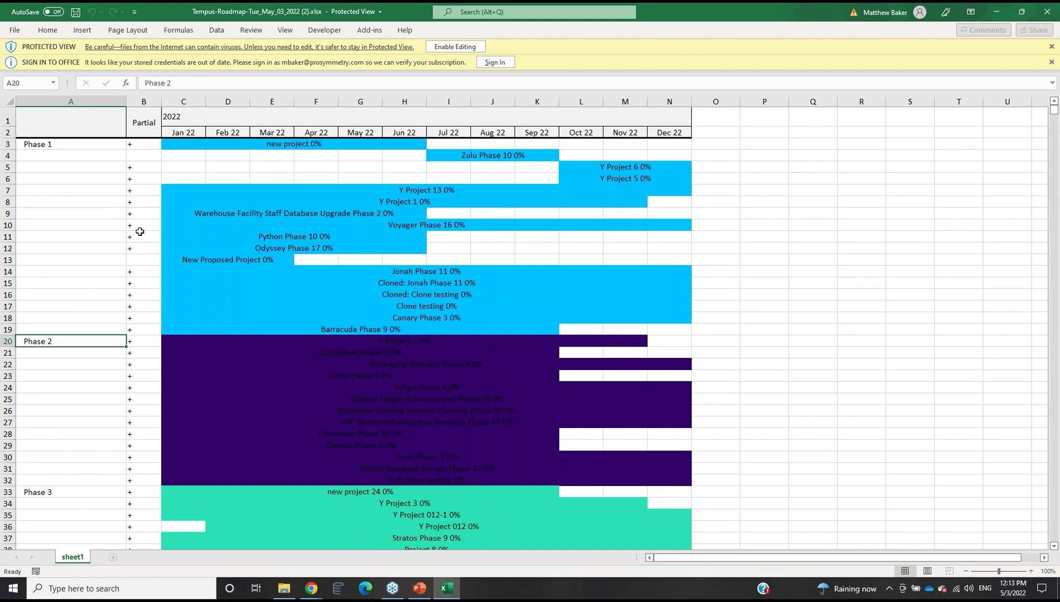
{"action": "left_click_drag", "start_coordinate": [142, 143], "coordinate": [144, 306]}
{"action": "left_click", "coordinate": [273, 143]}
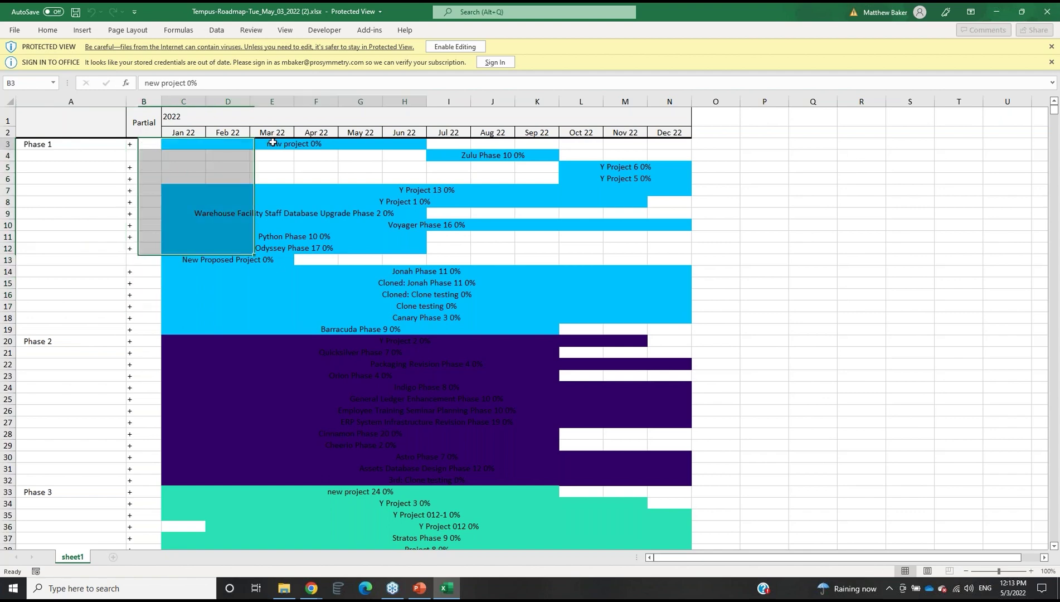
{"action": "left_click", "coordinate": [497, 154]}
{"action": "left_click", "coordinate": [592, 165]}
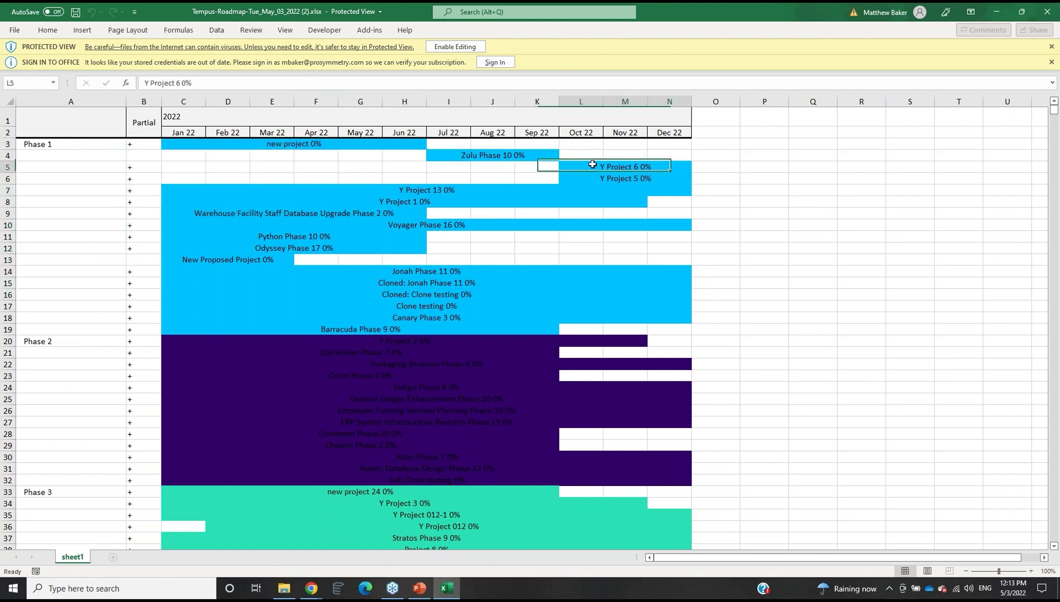
{"action": "left_click", "coordinate": [553, 190]}
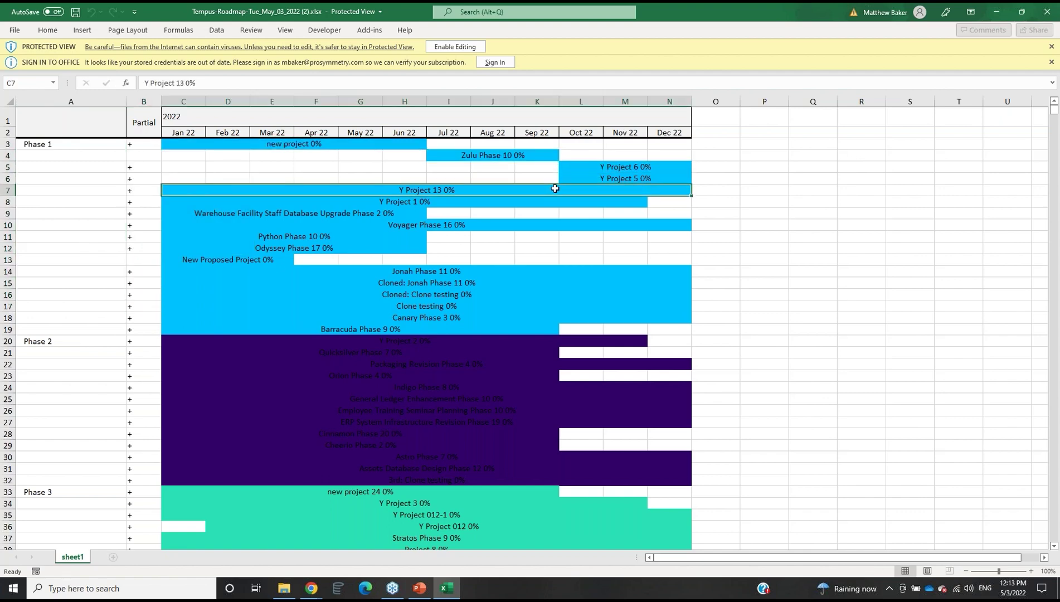
{"action": "left_click", "coordinate": [997, 12]}
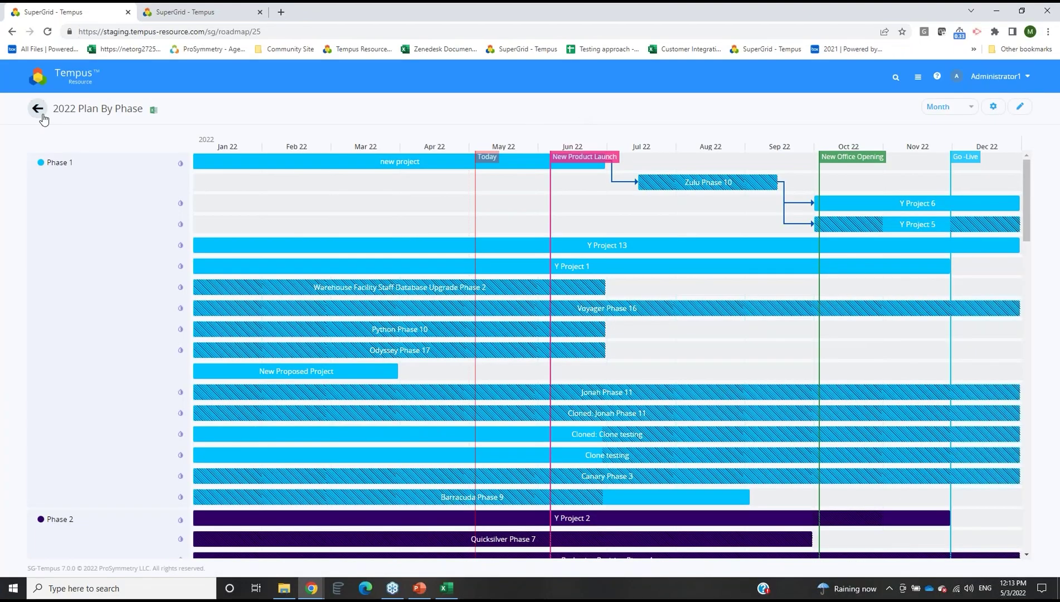